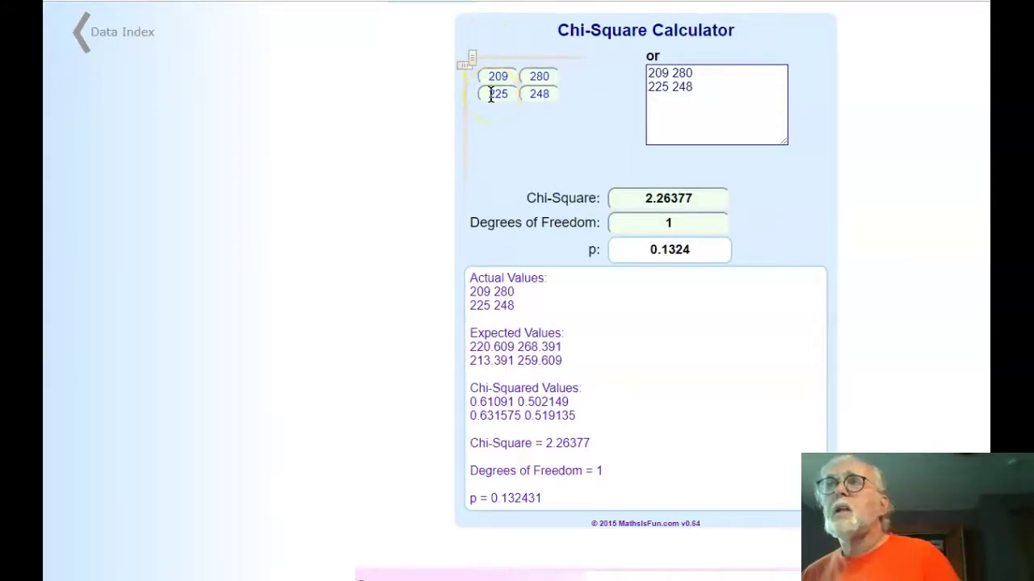
Fill the 2×2 table with 1 and 6 in the first row and 16 and 10 in the second
drag(509, 75, 452, 99)
text(11)
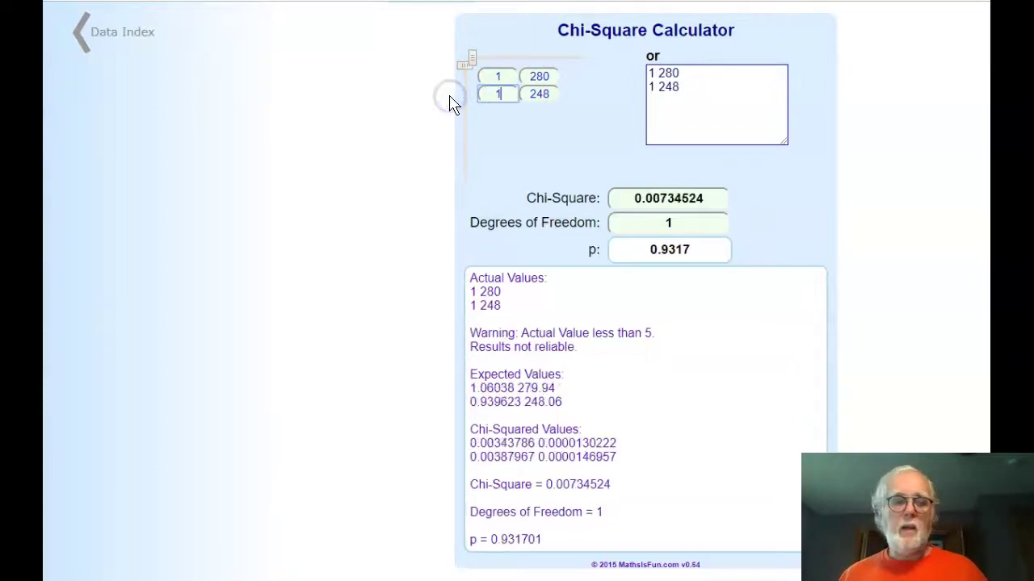
text(6)
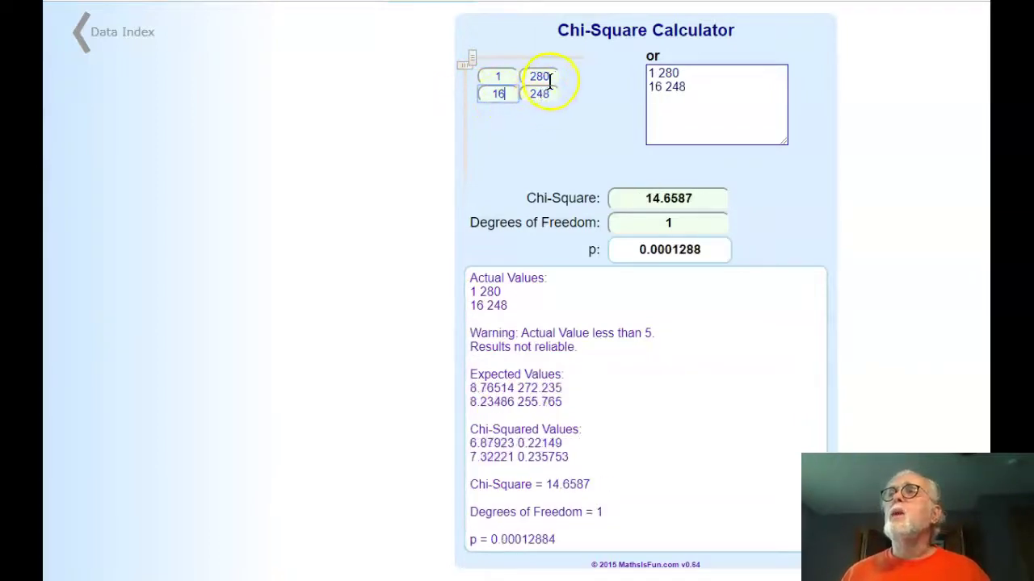
drag(550, 79, 509, 76)
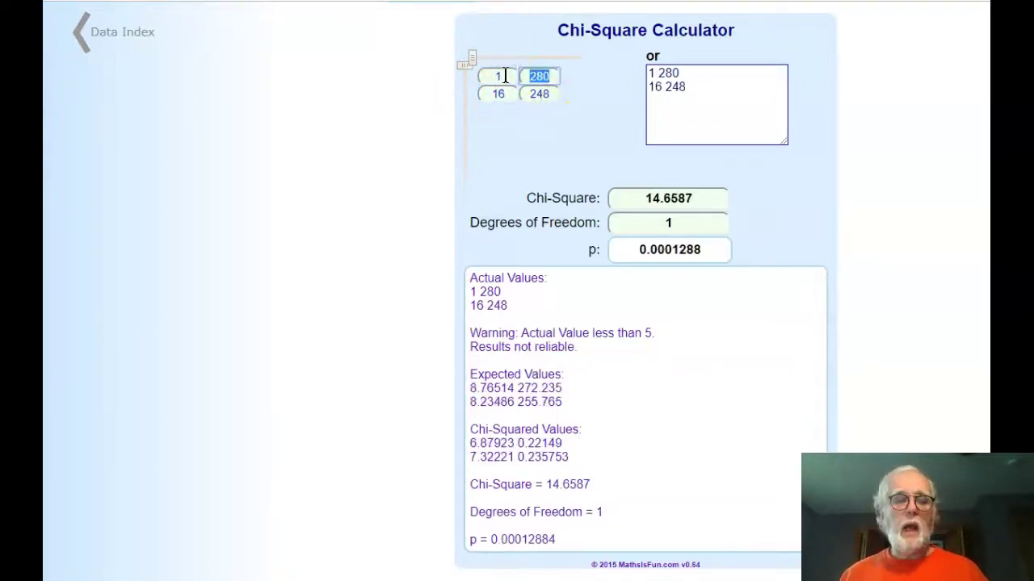
text(6)
click(541, 84)
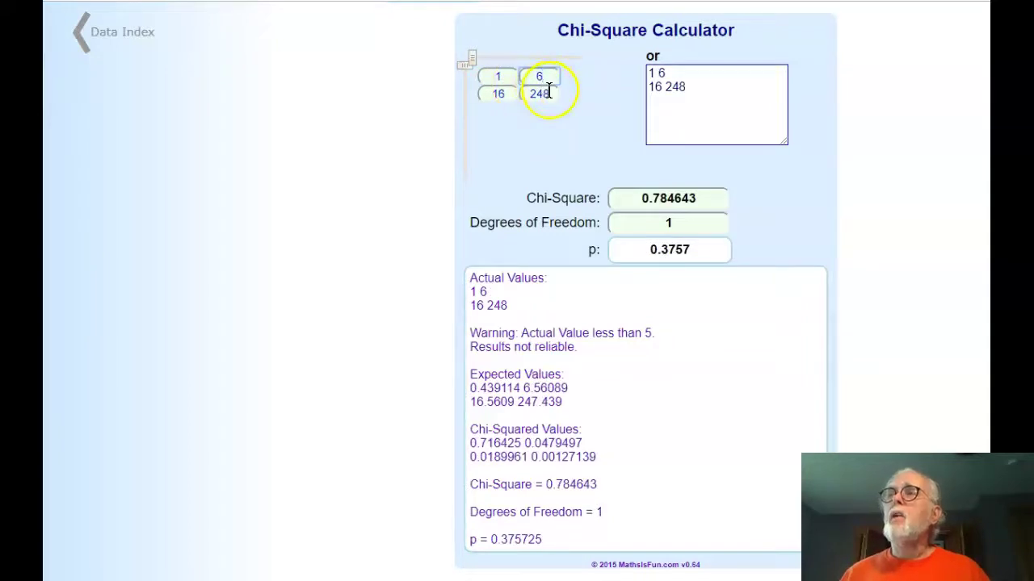
double_click(548, 91)
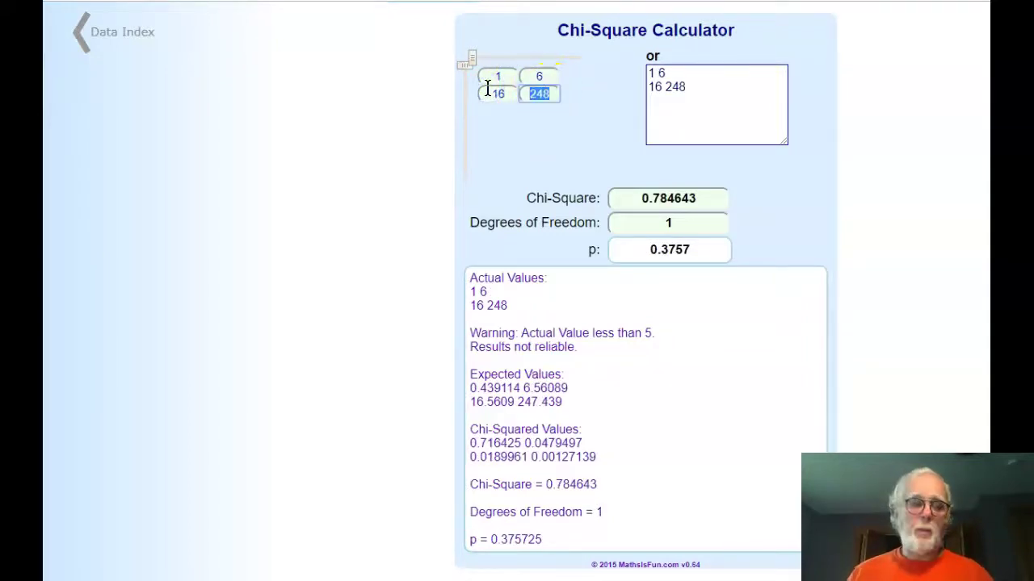
text(10)
click(534, 94)
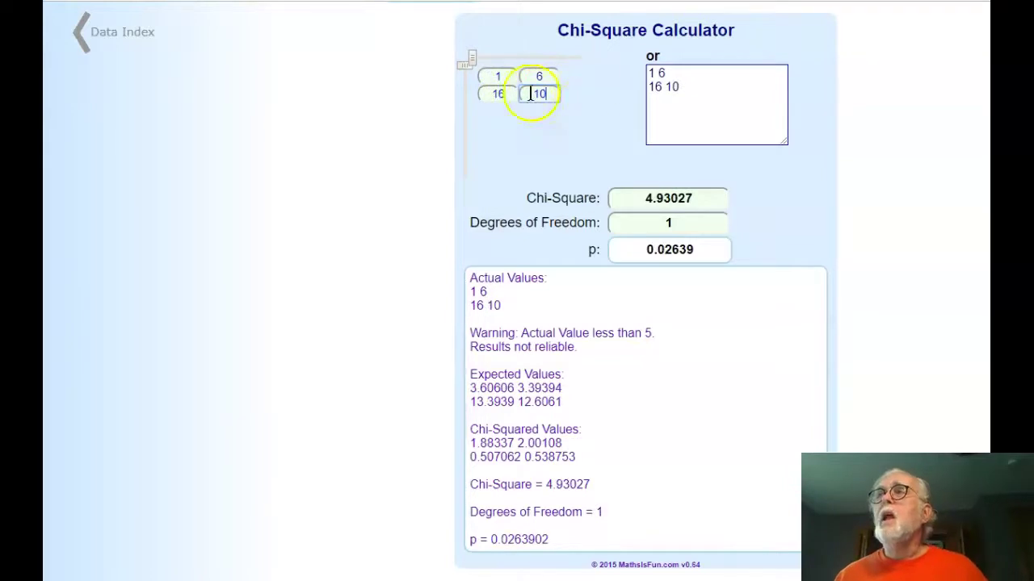
Correct the first value in the table's second row to 15
click(502, 95)
key(BackSpace)
text(5)
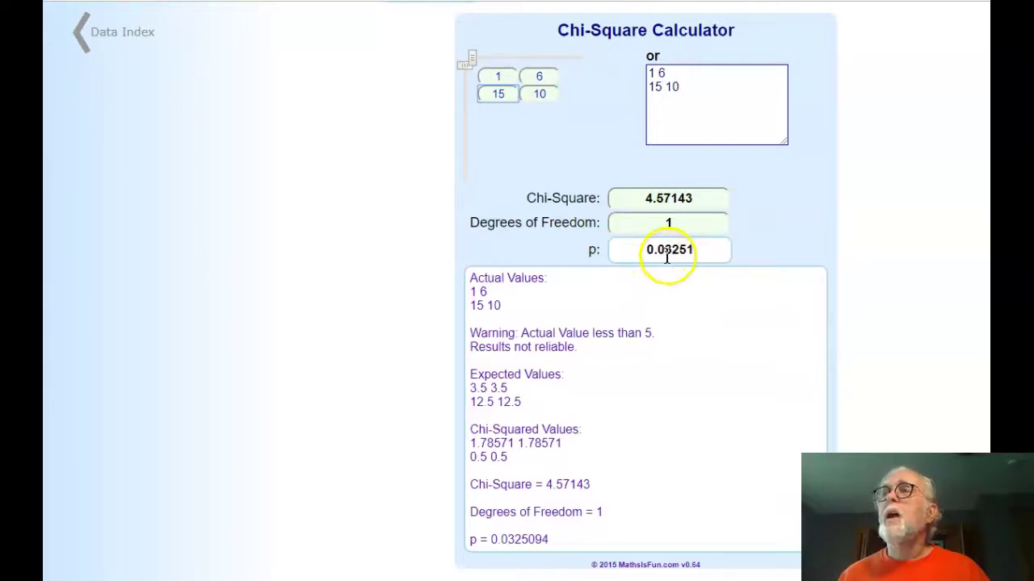
Set the table's second column to 7 in the first row and 9 in the second row
click(541, 77)
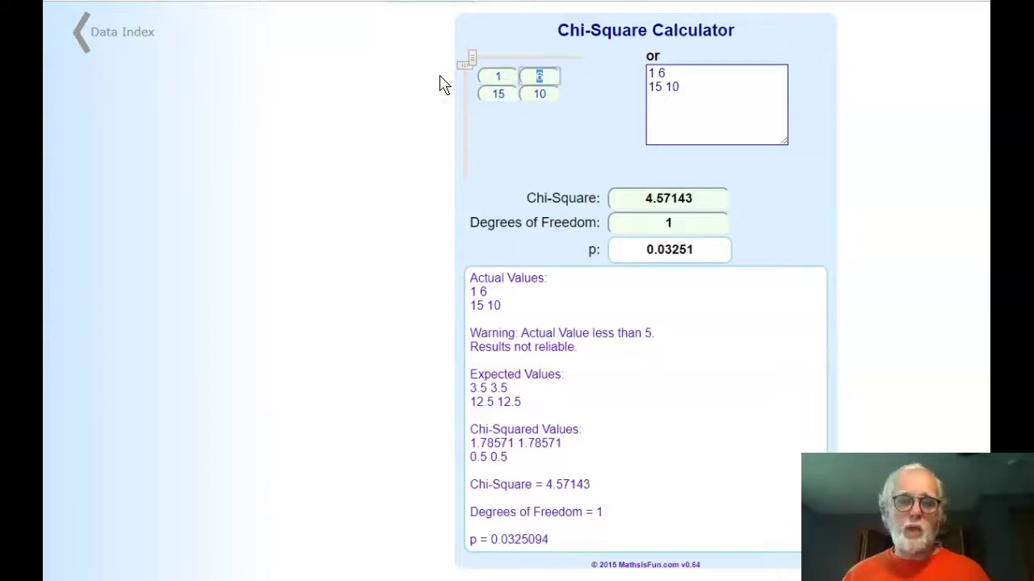
text(7)
click(550, 95)
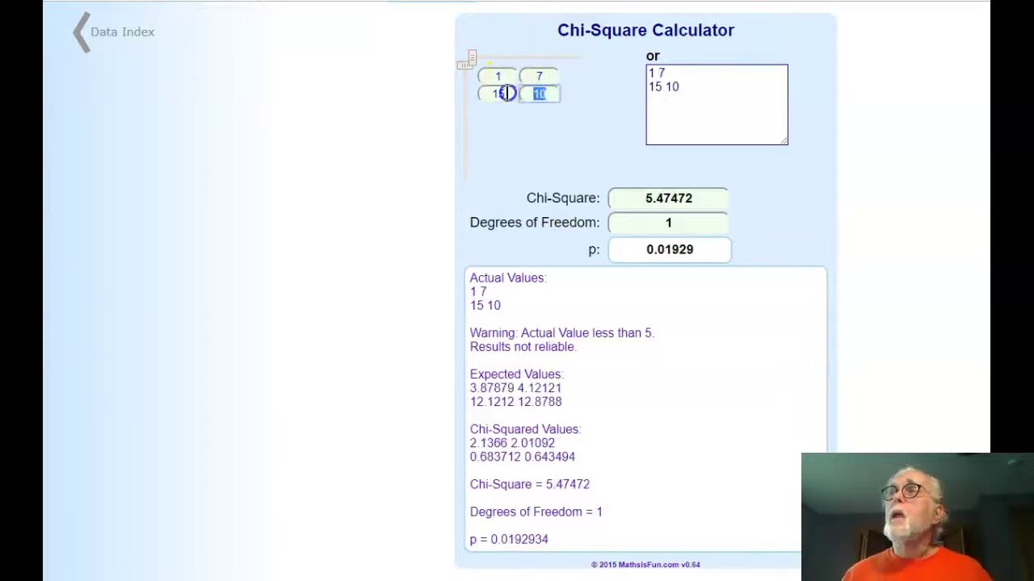
text(9)
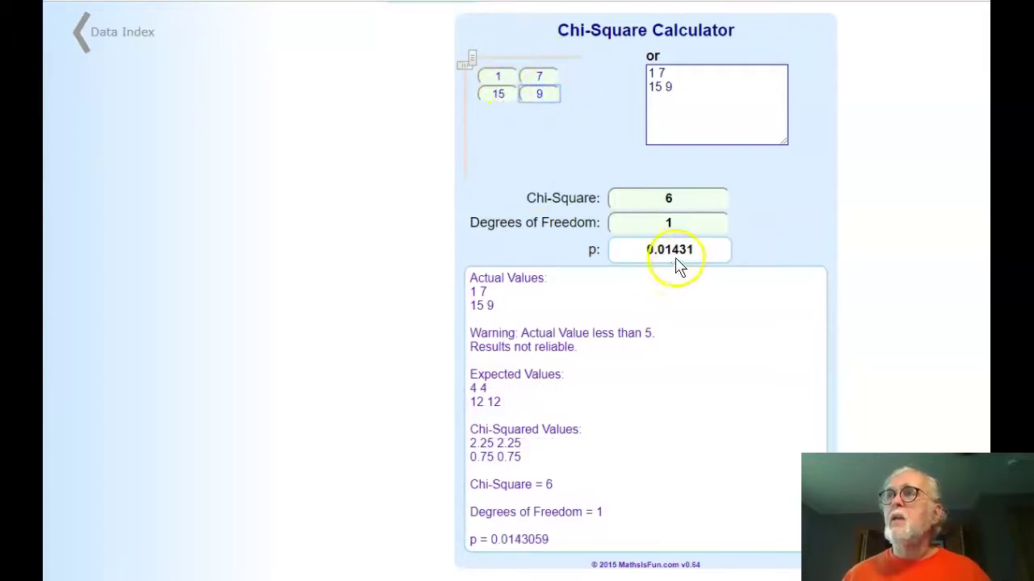
Set both values in the table's second column to 8
click(538, 77)
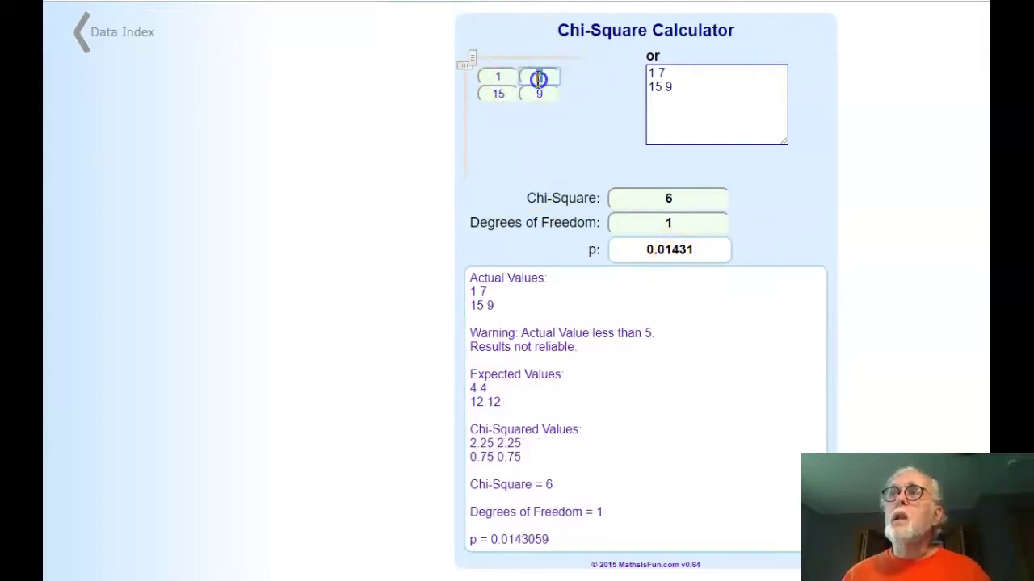
text(8)
click(524, 95)
text(8)
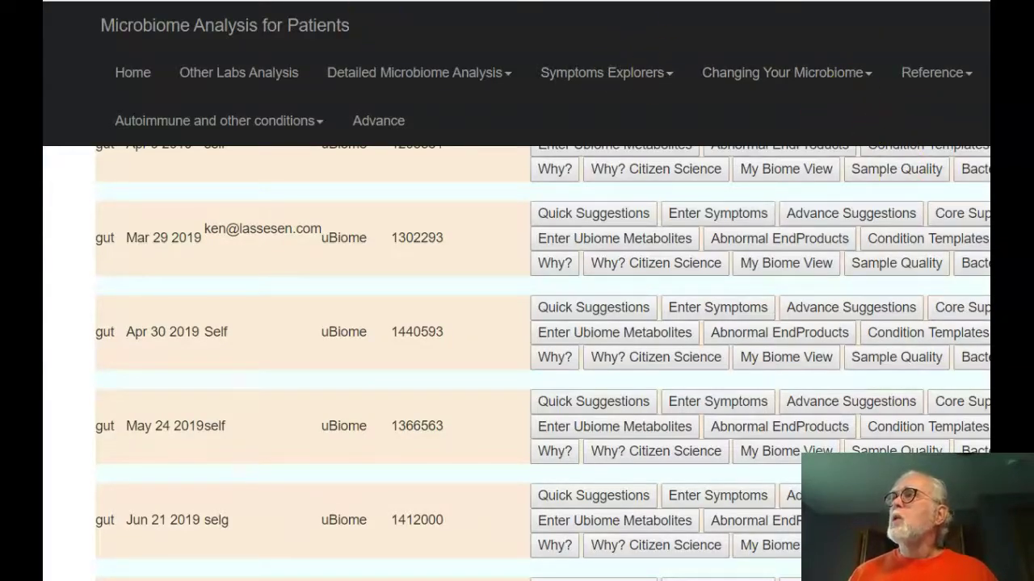
Switch to the Microbiome Analysis for Patients site and open the condition templates for the Mar 29 2019 sample
scroll(517, 323, right, 5)
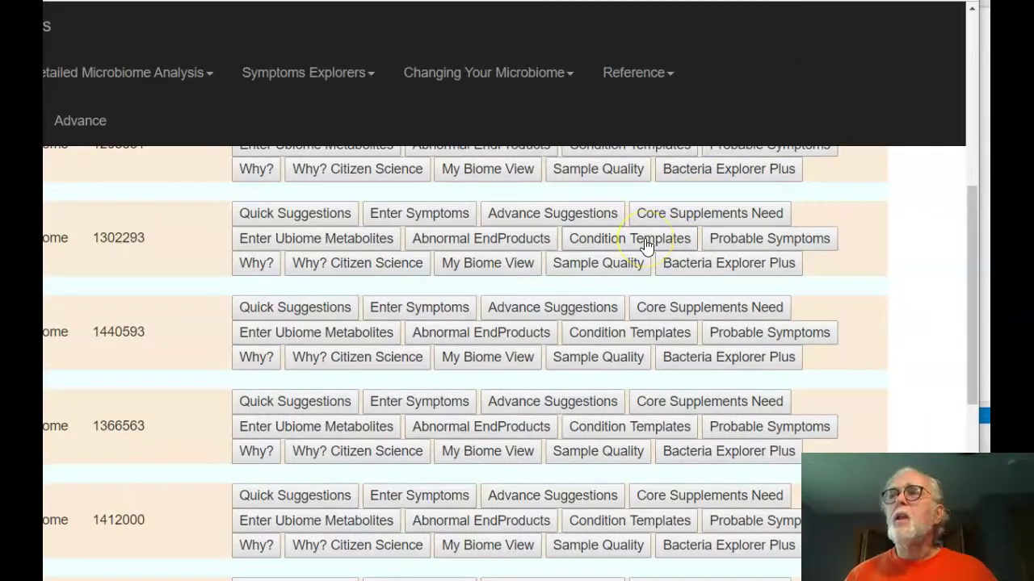
click(646, 246)
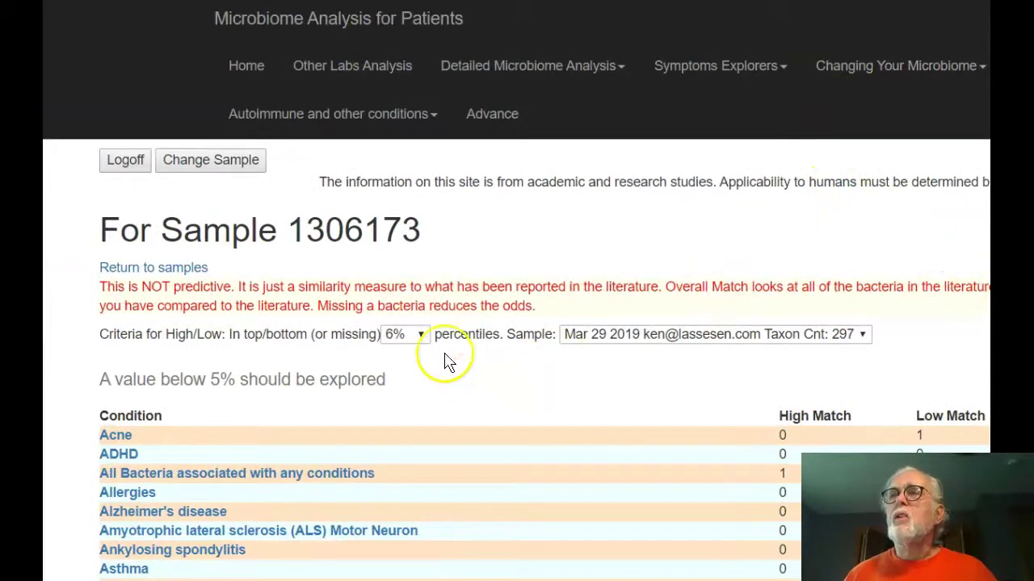
Review the available percentile criteria and the list of samples for the condition comparison
click(421, 334)
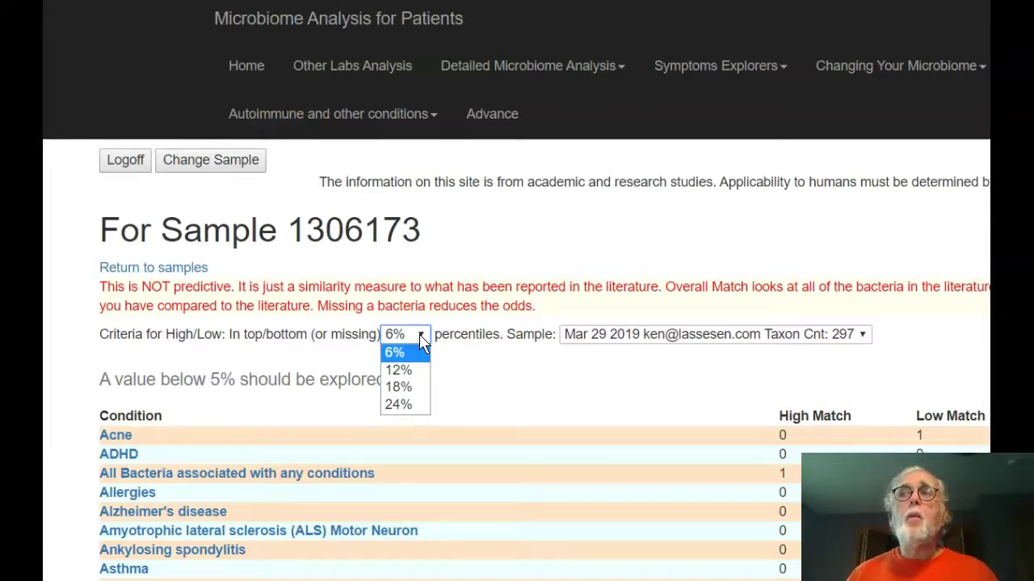
click(413, 391)
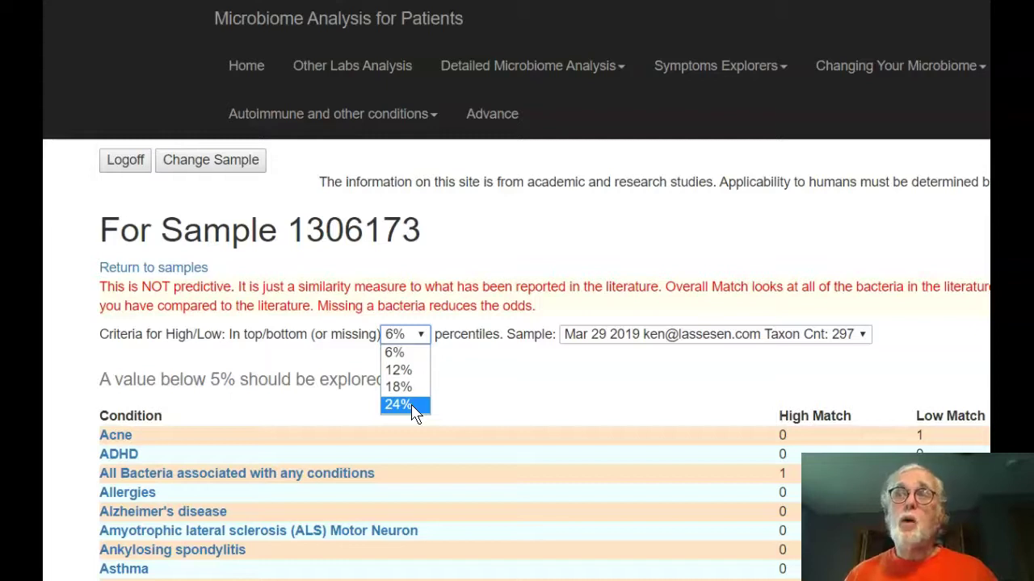
click(554, 369)
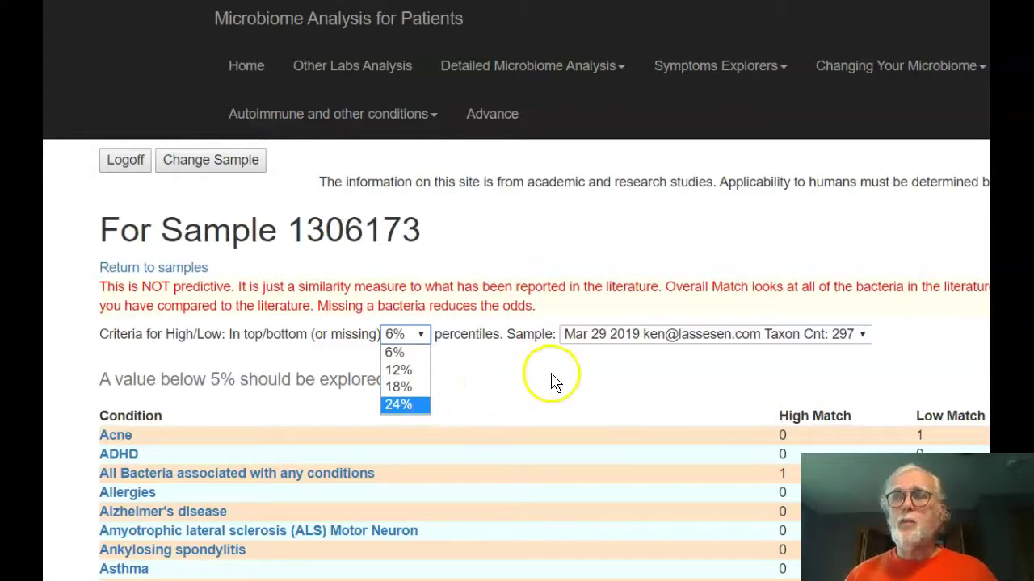
click(587, 343)
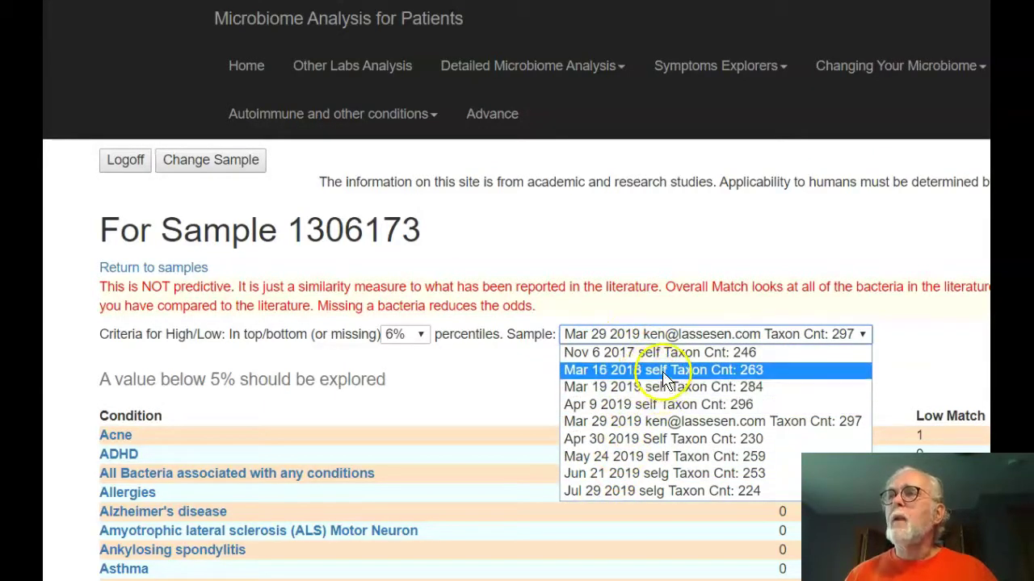
click(504, 371)
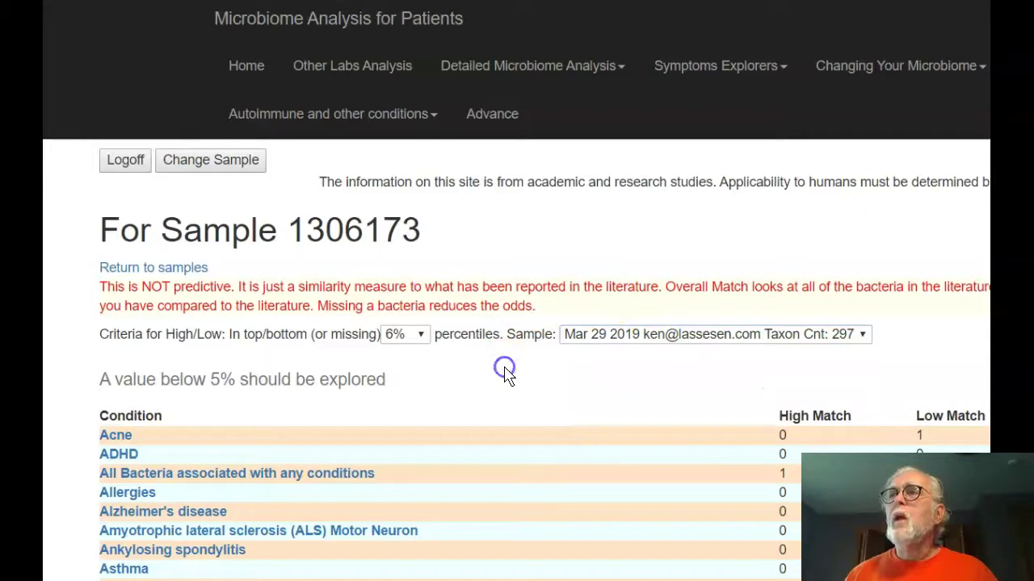
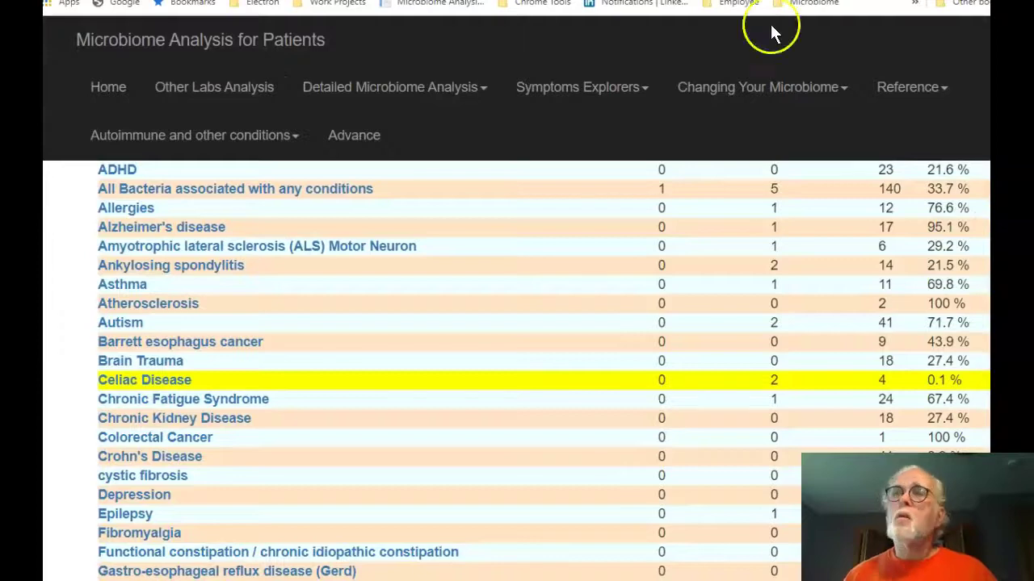
Examine the Mar 29 2019 sample's condition matches, p-values and the caution note below the table
scroll(415, 341, down, 7)
scroll(415, 341, down, 3)
scroll(415, 341, up, 10)
scroll(412, 342, down, 10)
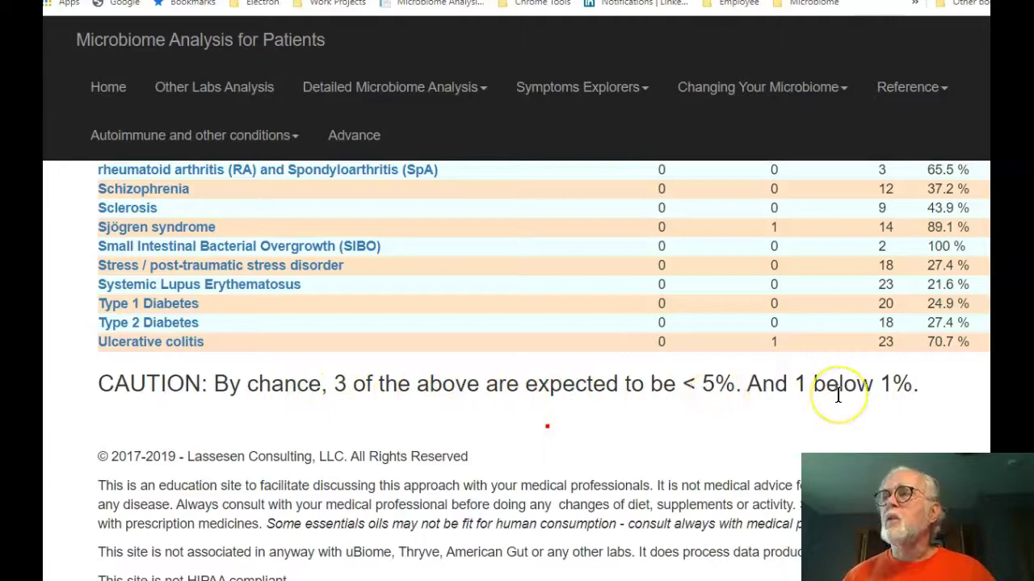
Switch the condition comparison to the Nov 6 2017 sample
scroll(837, 395, up, 15)
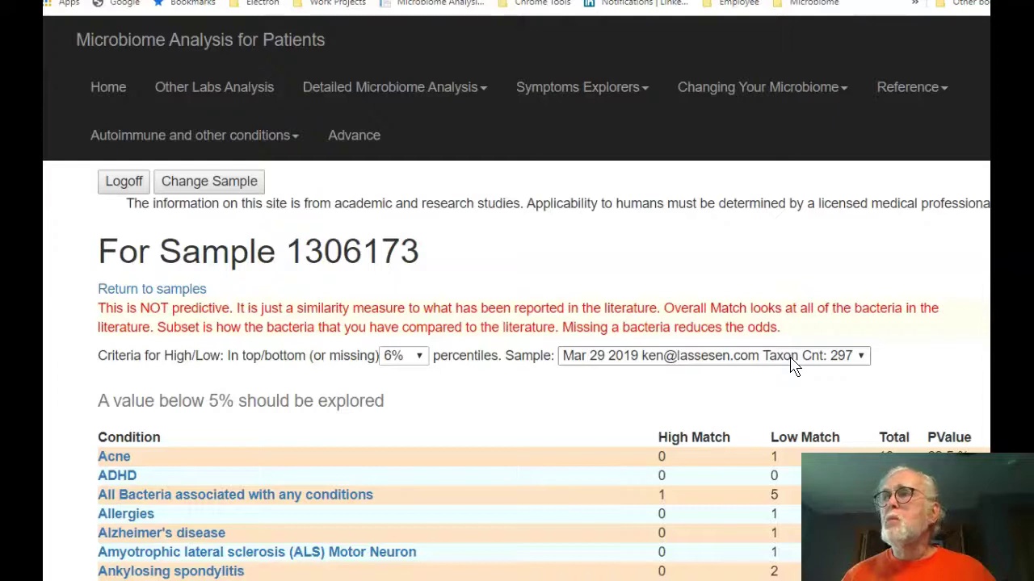
click(793, 366)
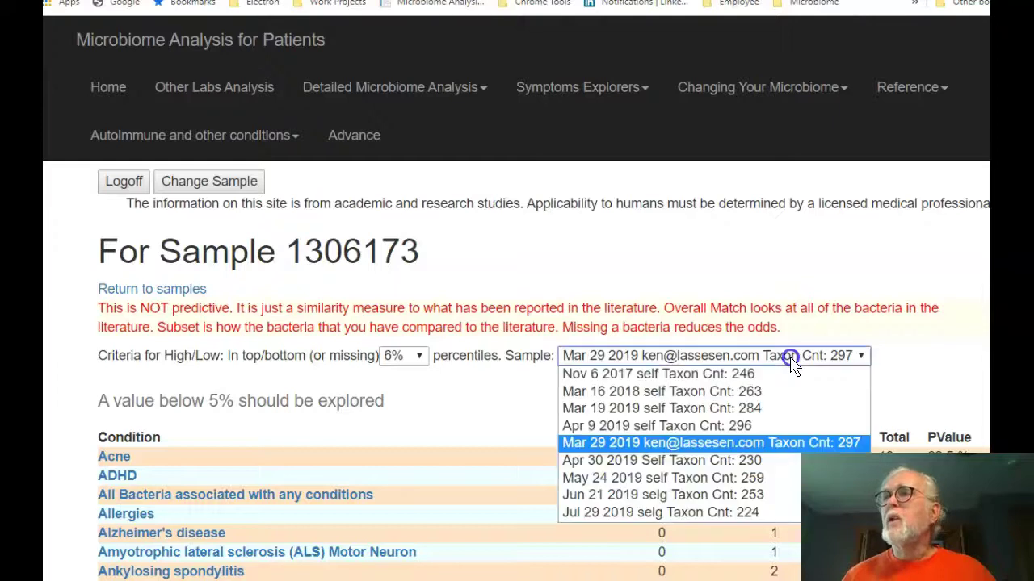
click(742, 375)
Examine the highlighted conditions in the Nov 6 2017 sample's table, comparing their high matches, low matches and p-values
scroll(744, 385, down, 1)
scroll(744, 384, down, 2)
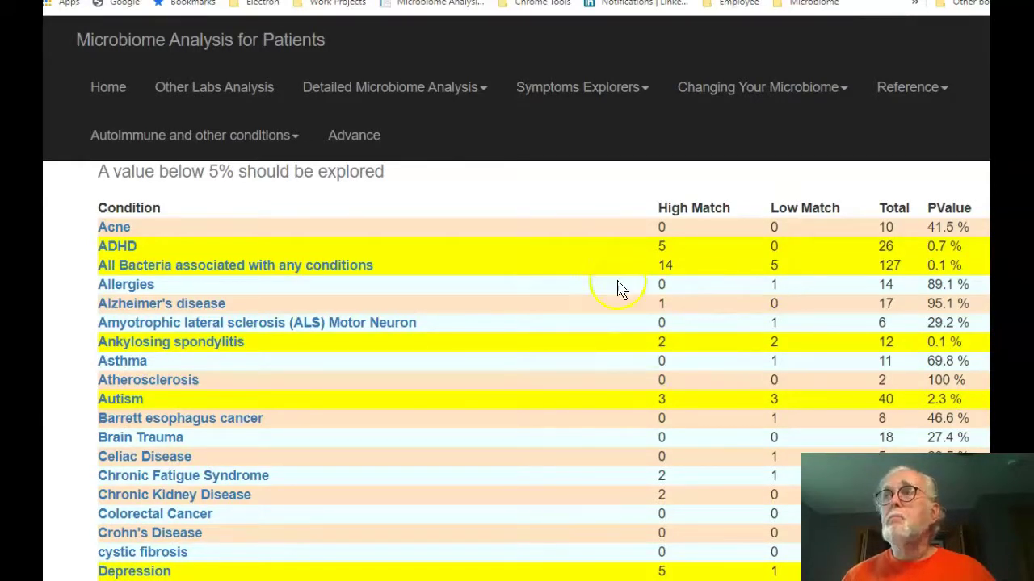
scroll(617, 267, down, 14)
scroll(618, 307, up, 13)
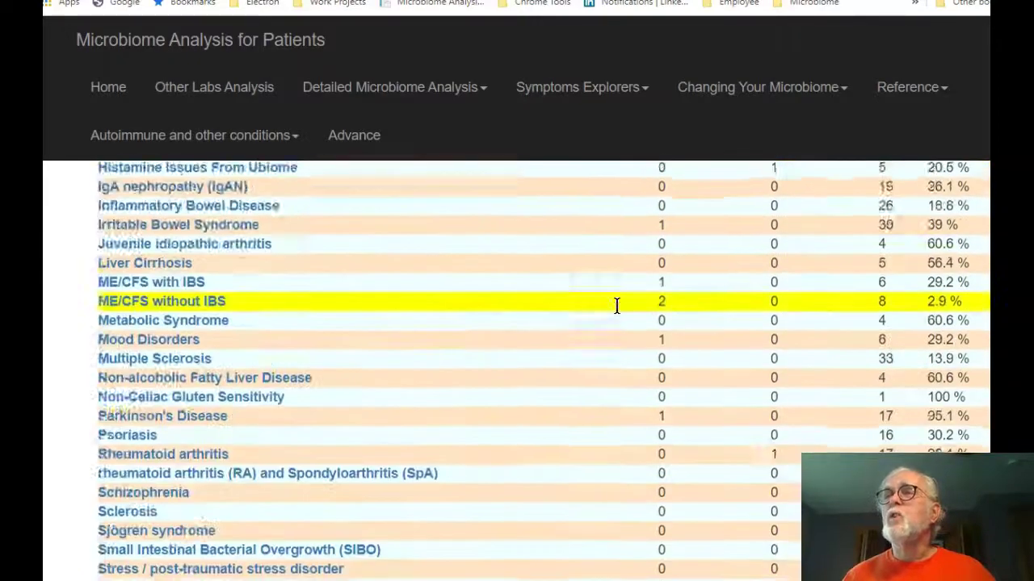
scroll(620, 315, up, 3)
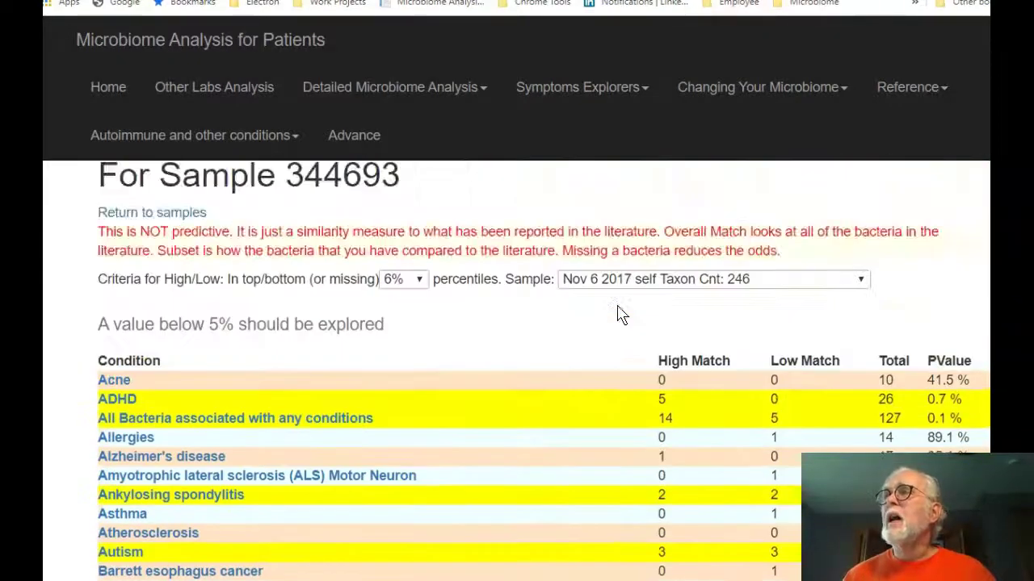
scroll(618, 315, down, 6)
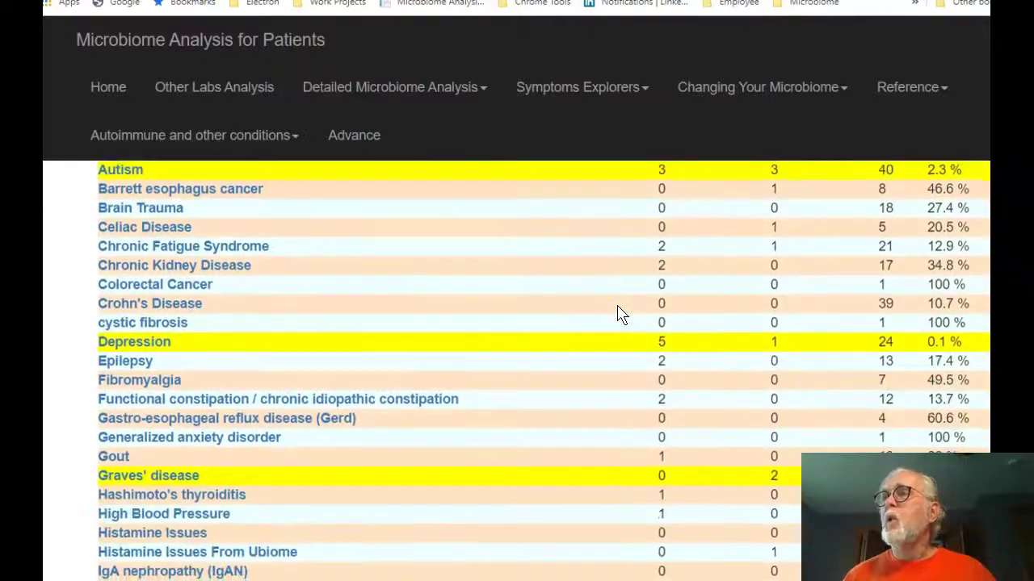
scroll(620, 313, down, 7)
scroll(621, 314, up, 3)
scroll(620, 311, up, 8)
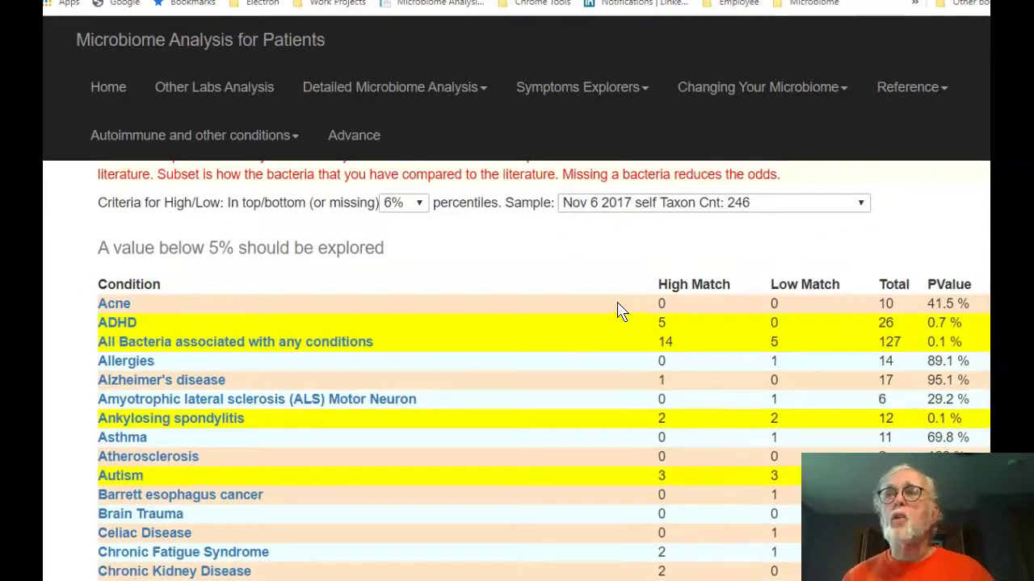
scroll(620, 312, down, 3)
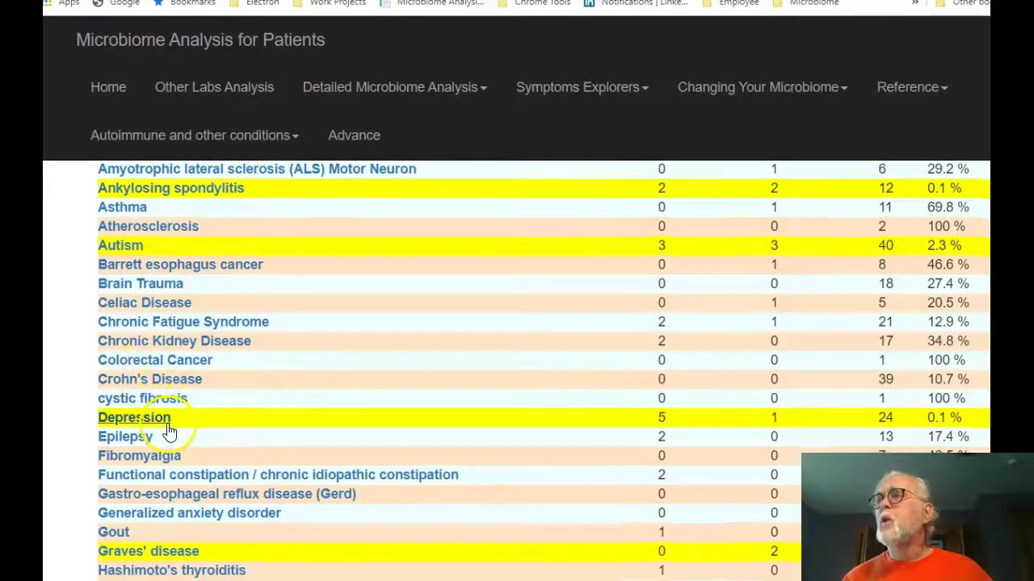
scroll(168, 432, down, 2)
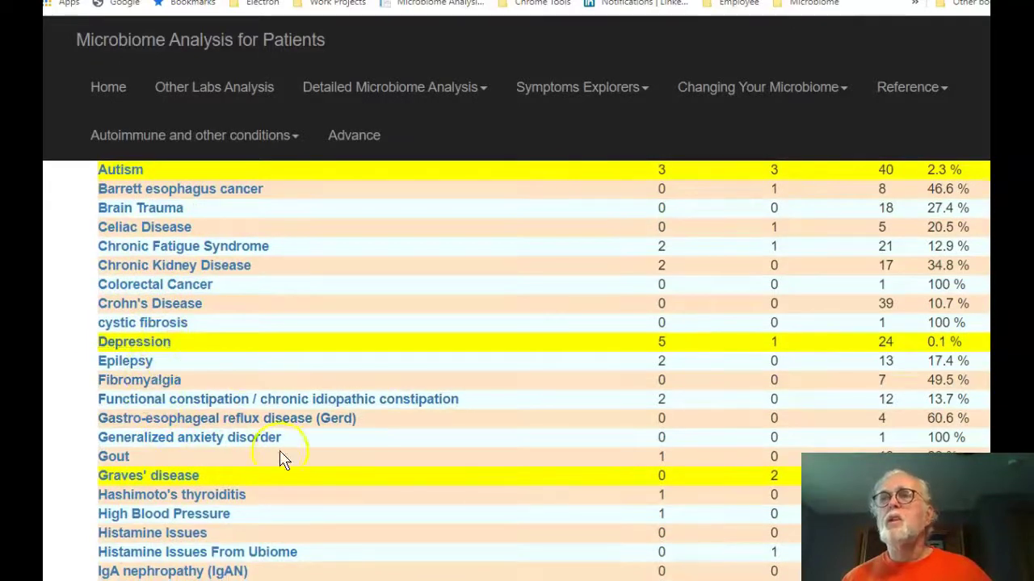
scroll(284, 461, down, 3)
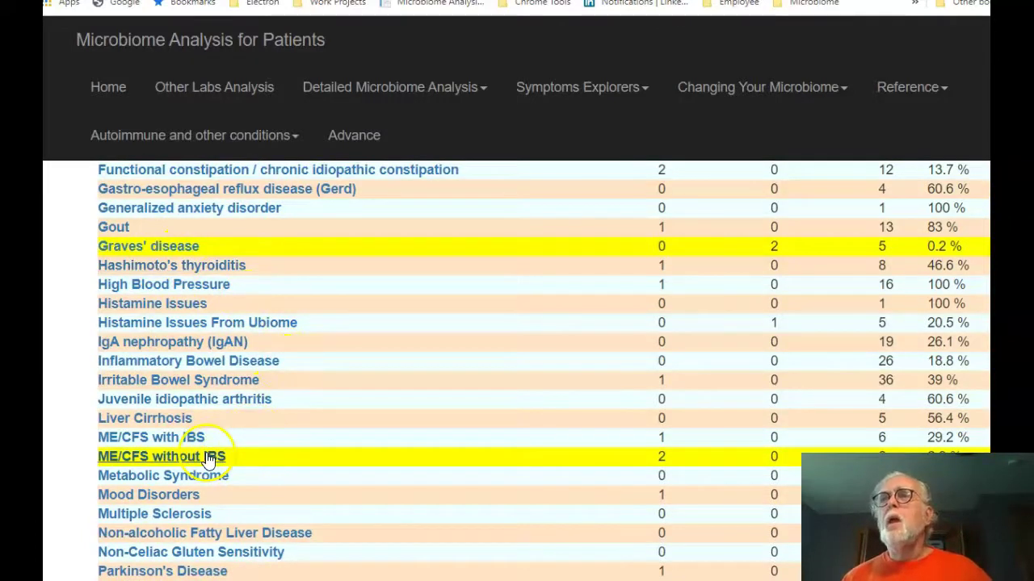
scroll(290, 460, down, 1)
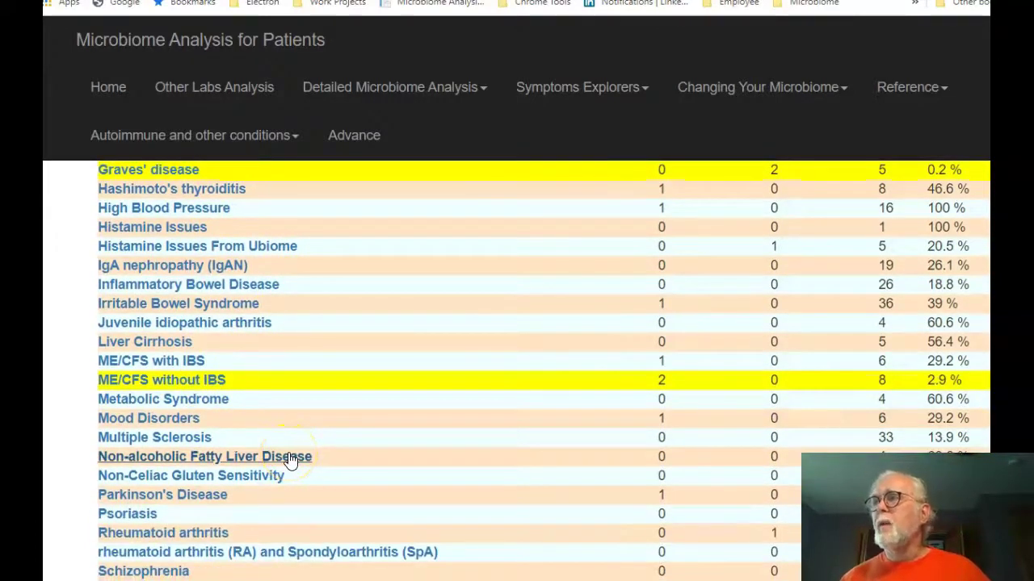
scroll(291, 458, up, 10)
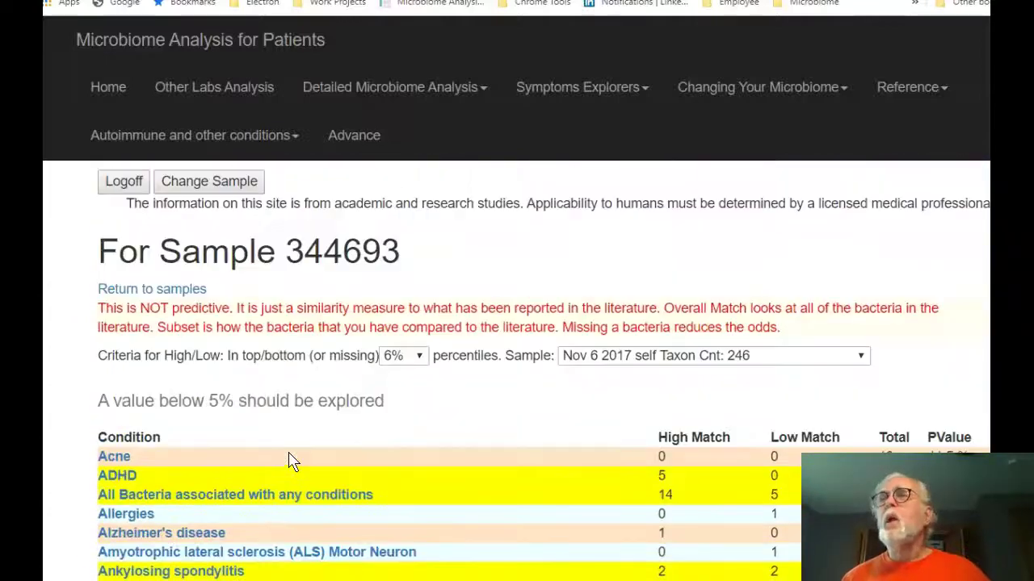
scroll(289, 456, down, 5)
scroll(291, 461, up, 2)
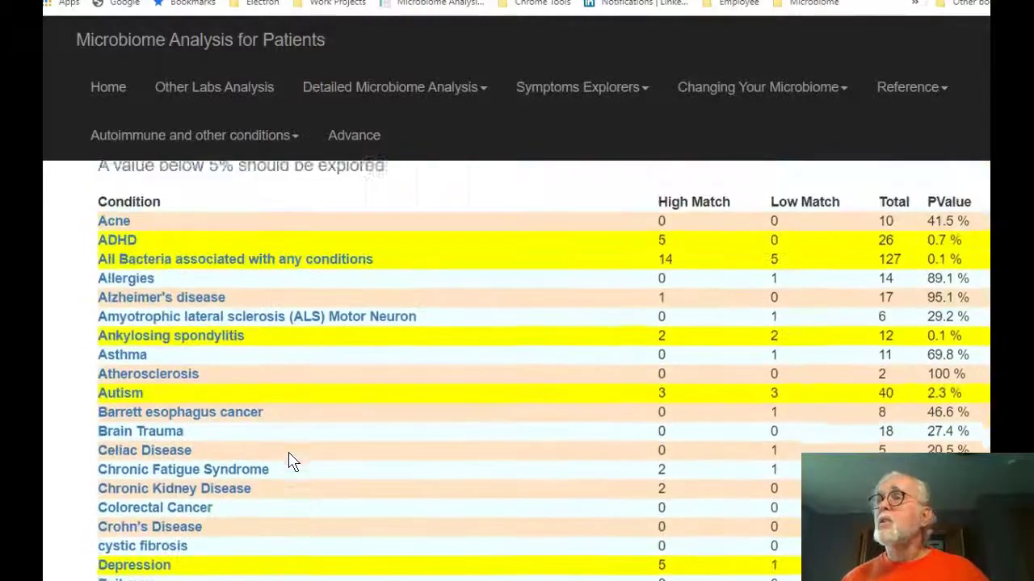
scroll(291, 460, up, 2)
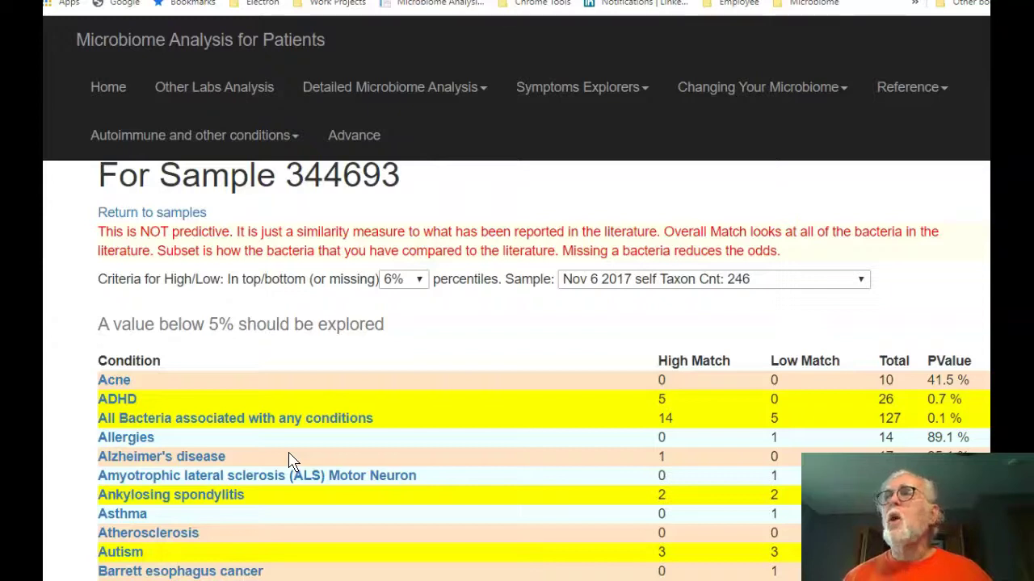
Set the high/low percentile criterion to 12% for the Nov 6 2017 sample
click(409, 283)
click(401, 317)
Examine the Nov 6 2017 sample's condition table at 12%, highlighting the match counts and p-value for all bacteria associated with any conditions
scroll(428, 392, down, 2)
scroll(433, 397, down, 1)
scroll(434, 397, down, 9)
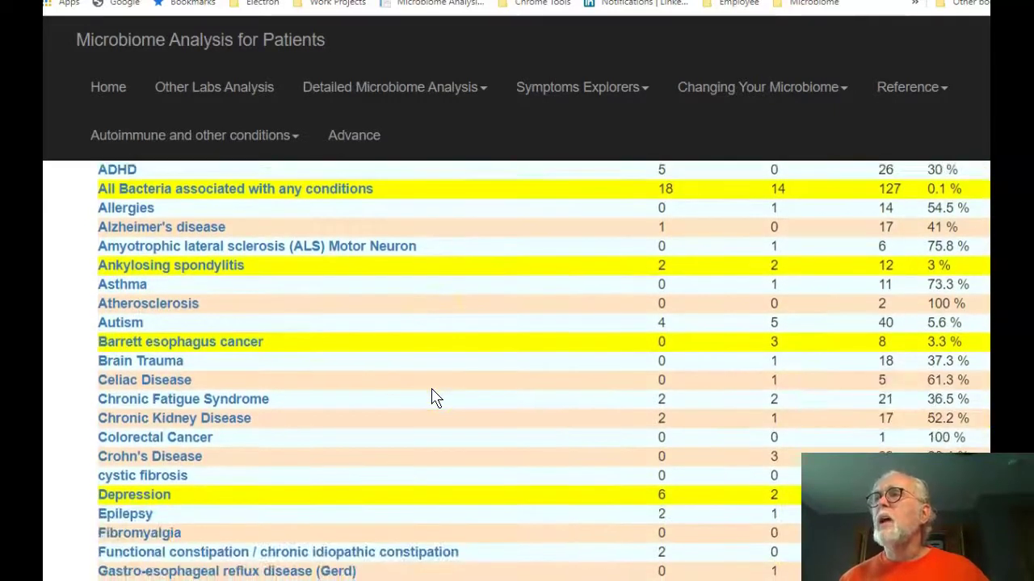
scroll(434, 400, up, 10)
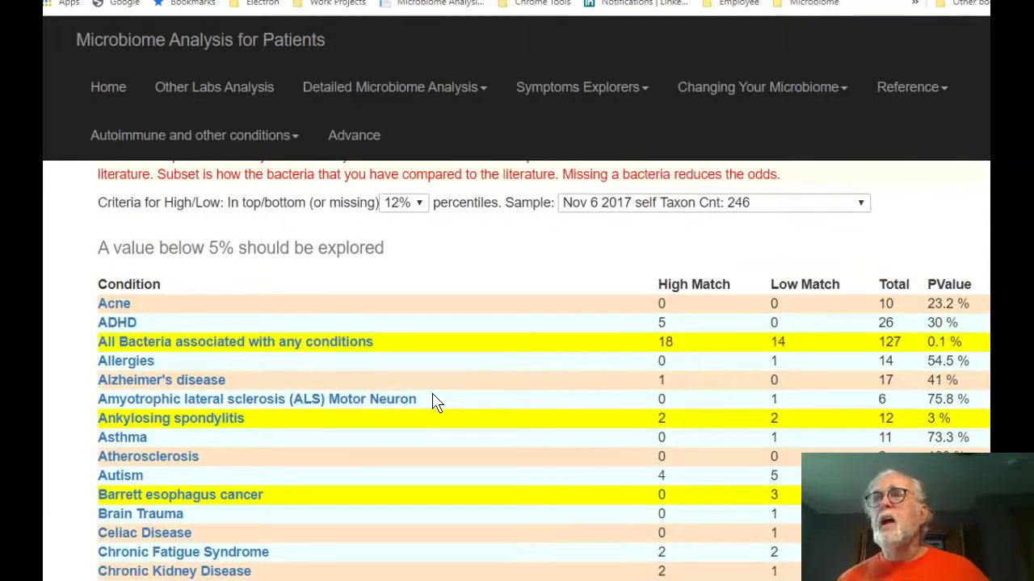
scroll(433, 400, down, 2)
scroll(434, 400, up, 1)
click(458, 303)
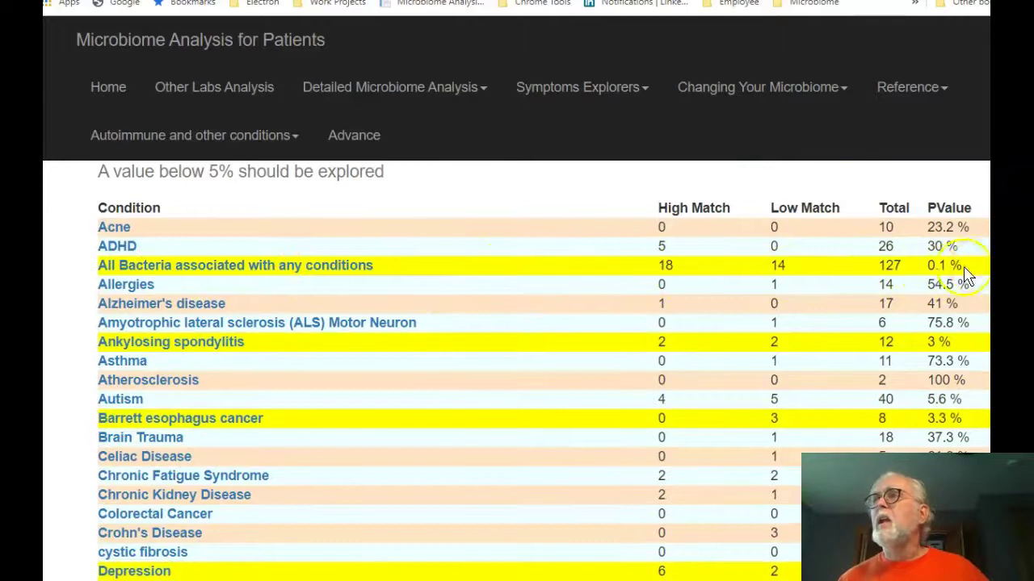
drag(973, 273, 655, 273)
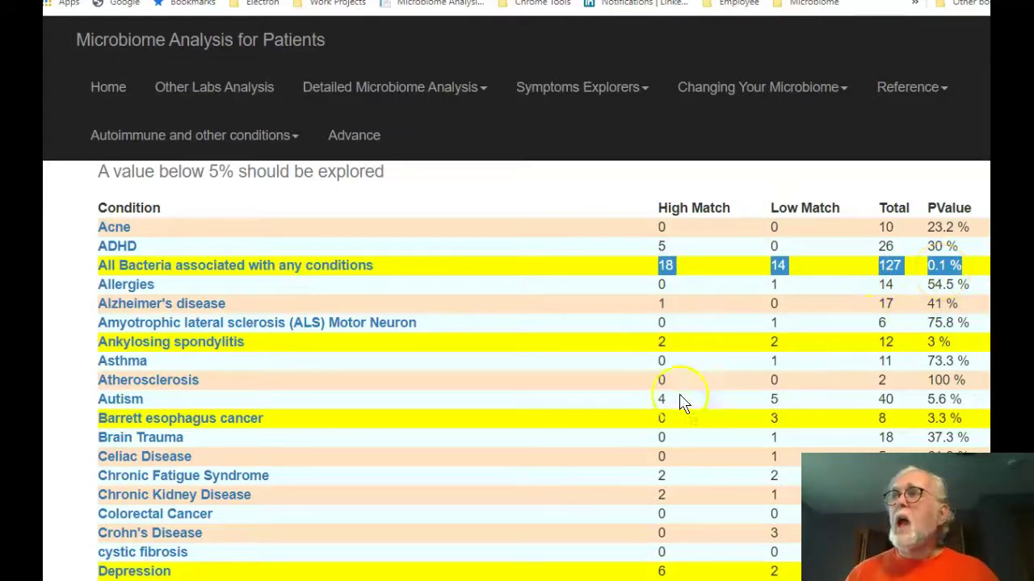
scroll(591, 343, down, 1)
scroll(591, 344, down, 2)
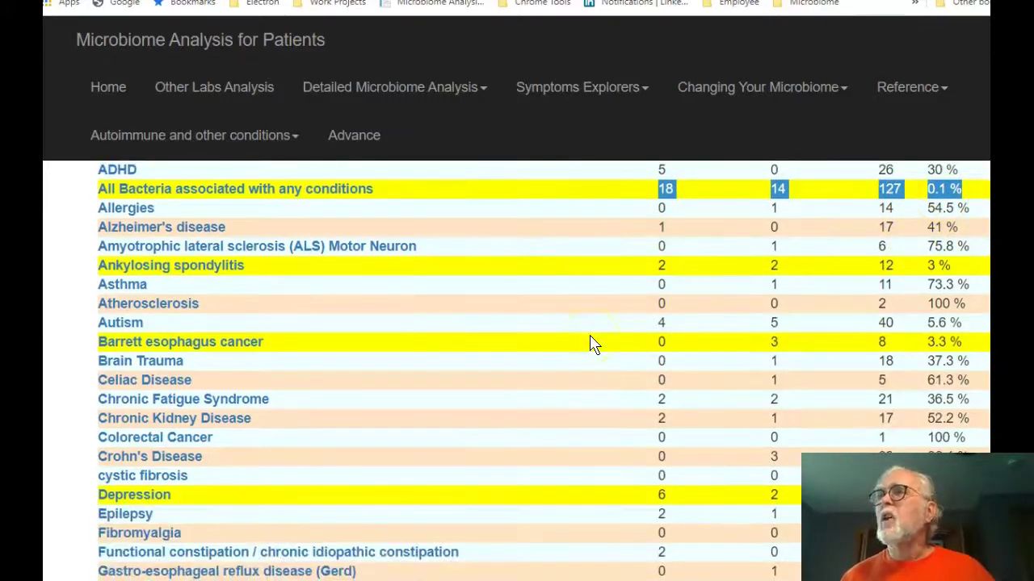
scroll(591, 345, down, 6)
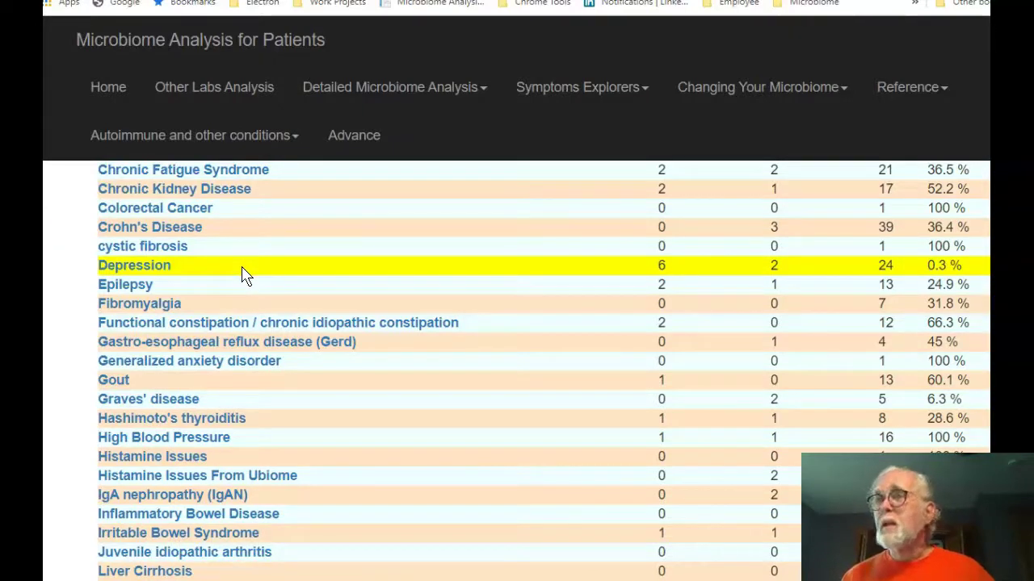
scroll(246, 275, up, 6)
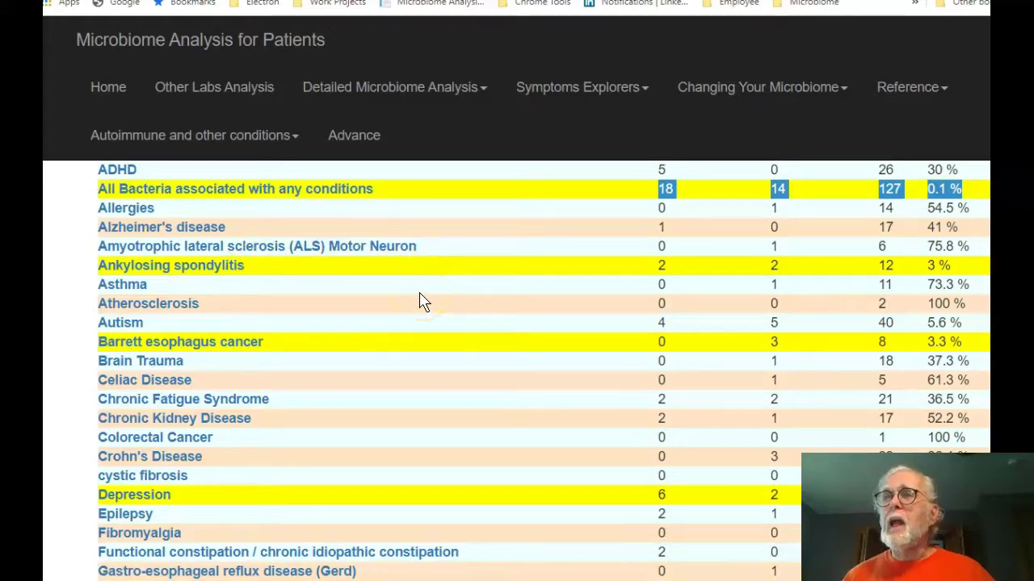
Switch the condition comparison to the Mar 16 2018 sample
scroll(420, 300, up, 8)
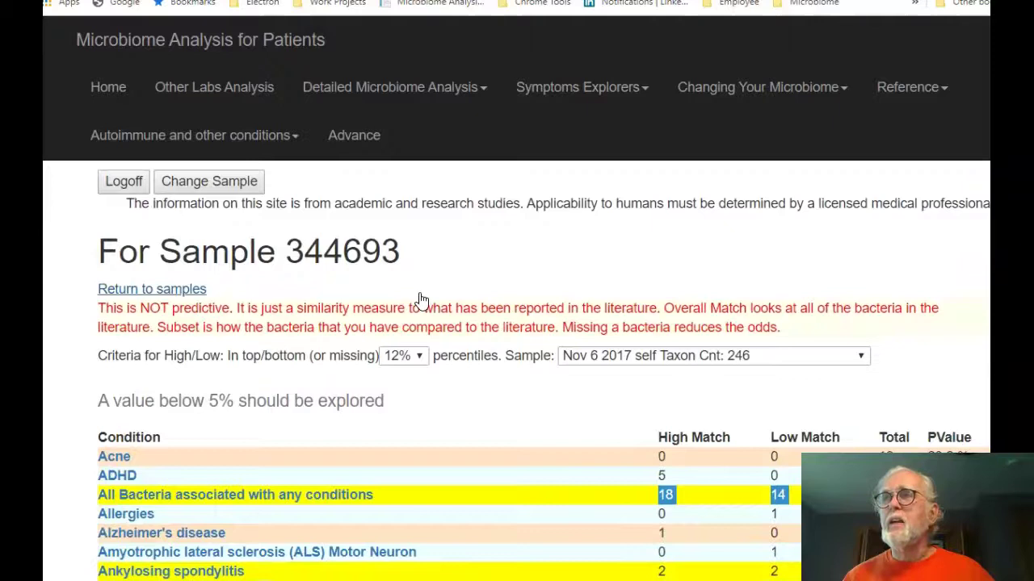
click(600, 357)
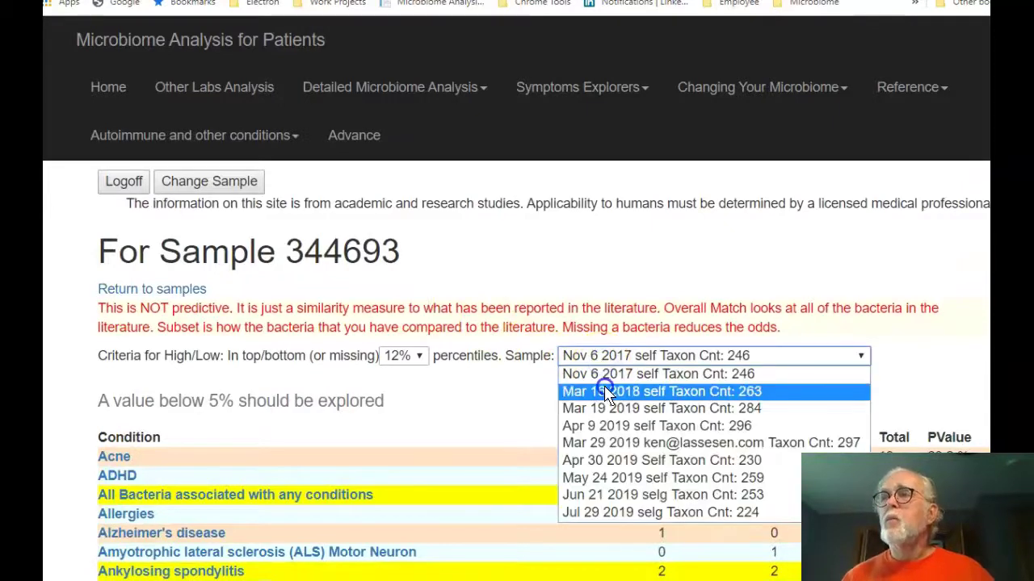
click(606, 394)
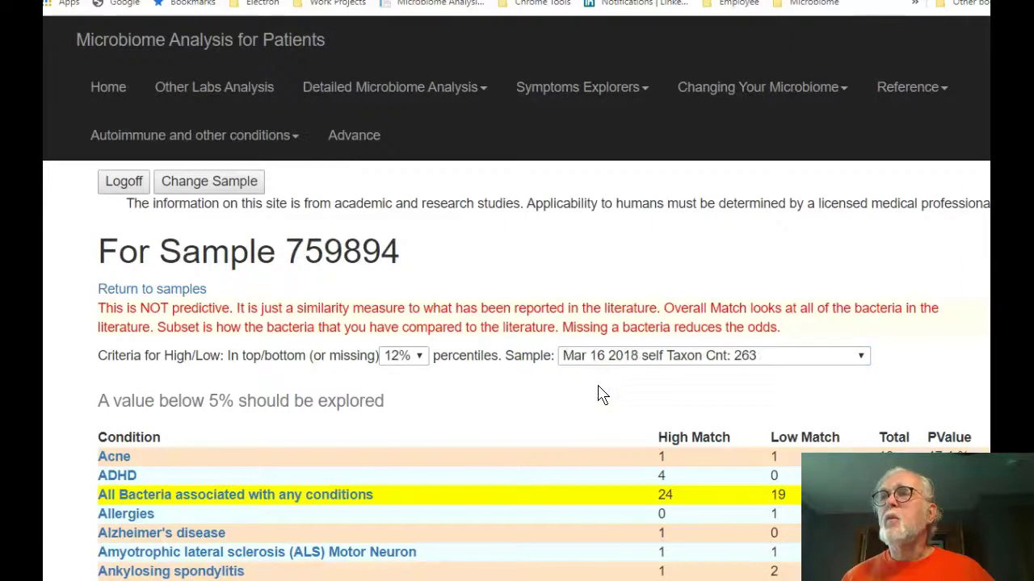
Examine the highlighted conditions and their p-values in the Mar 16 2018 sample's table at the 12% criterion
scroll(602, 396, down, 4)
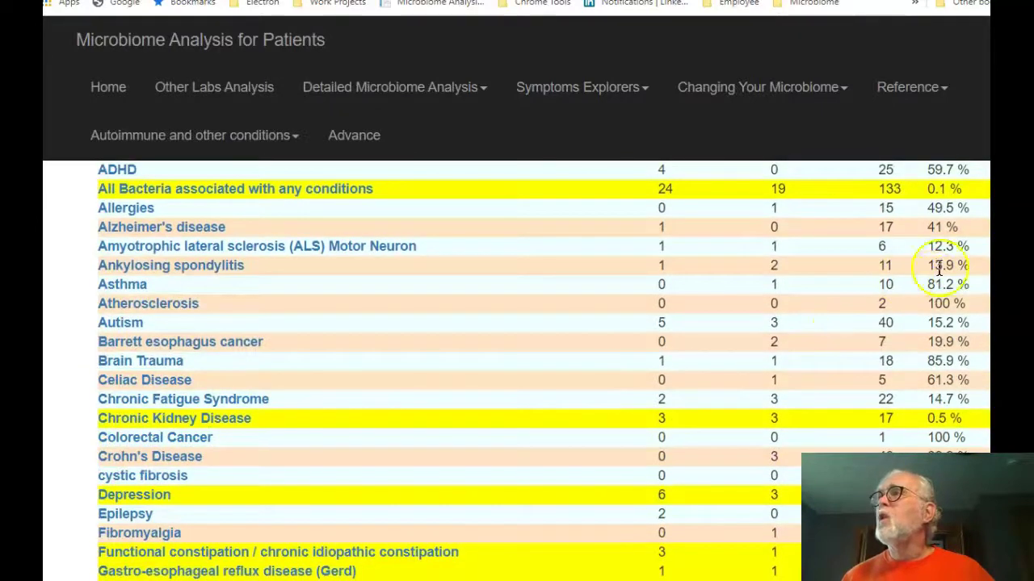
click(924, 202)
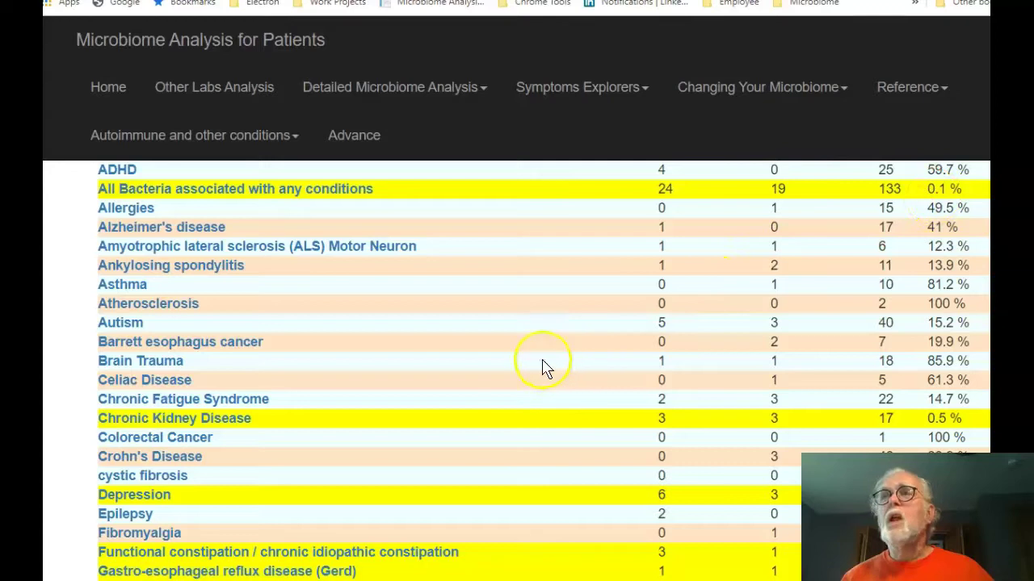
scroll(547, 364, down, 2)
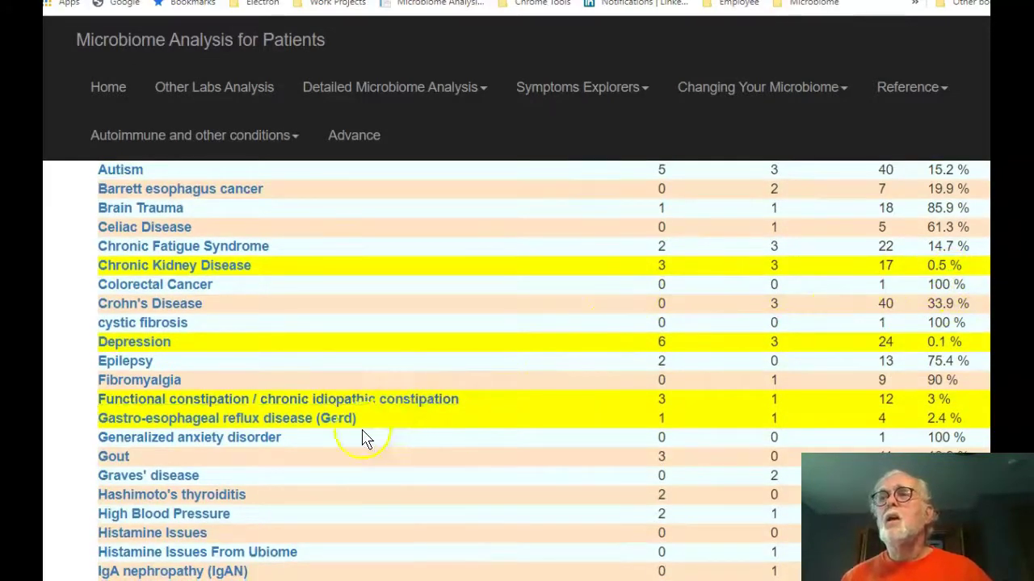
scroll(427, 429, down, 4)
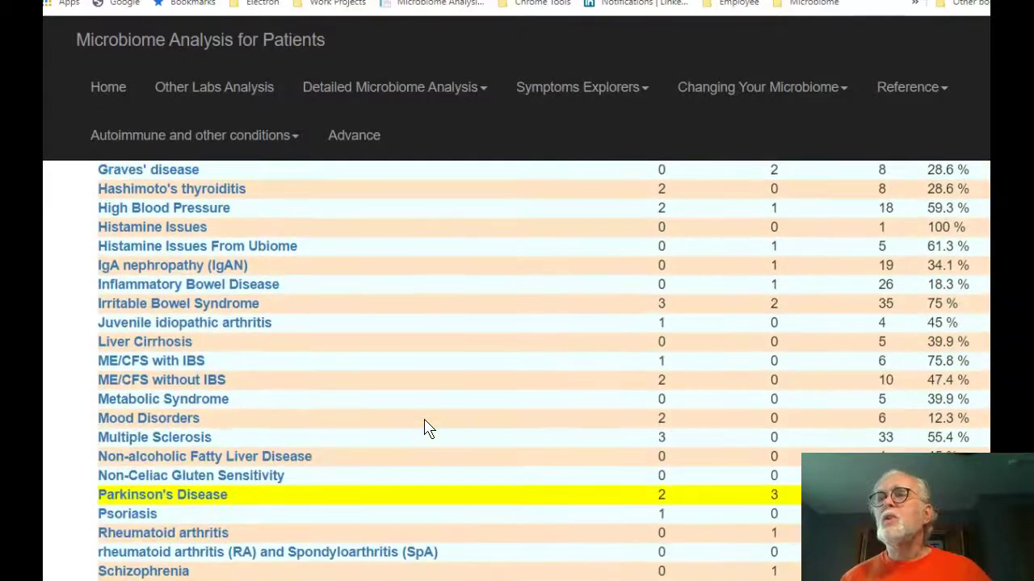
scroll(427, 428, up, 1)
scroll(427, 428, down, 3)
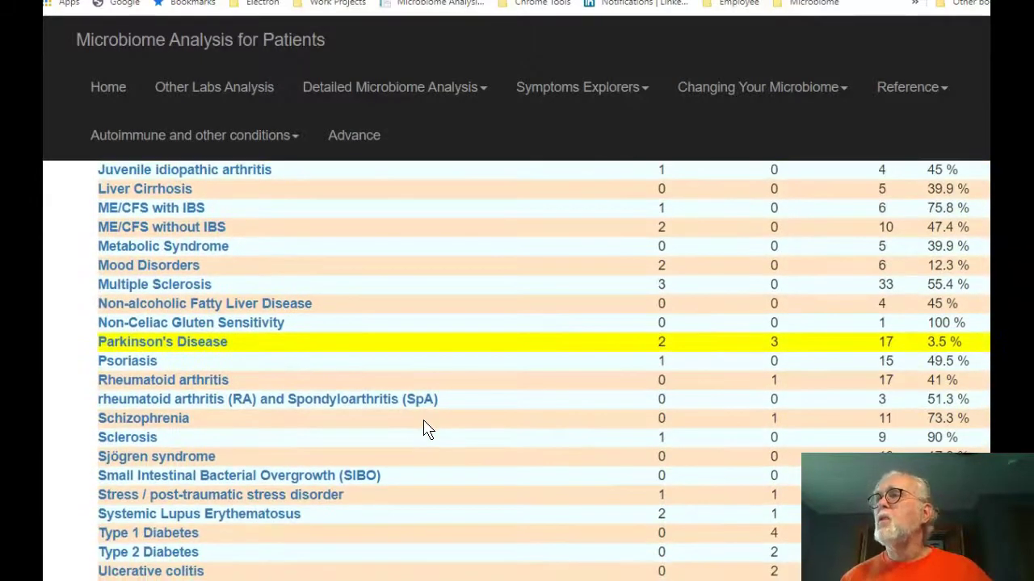
scroll(427, 429, up, 3)
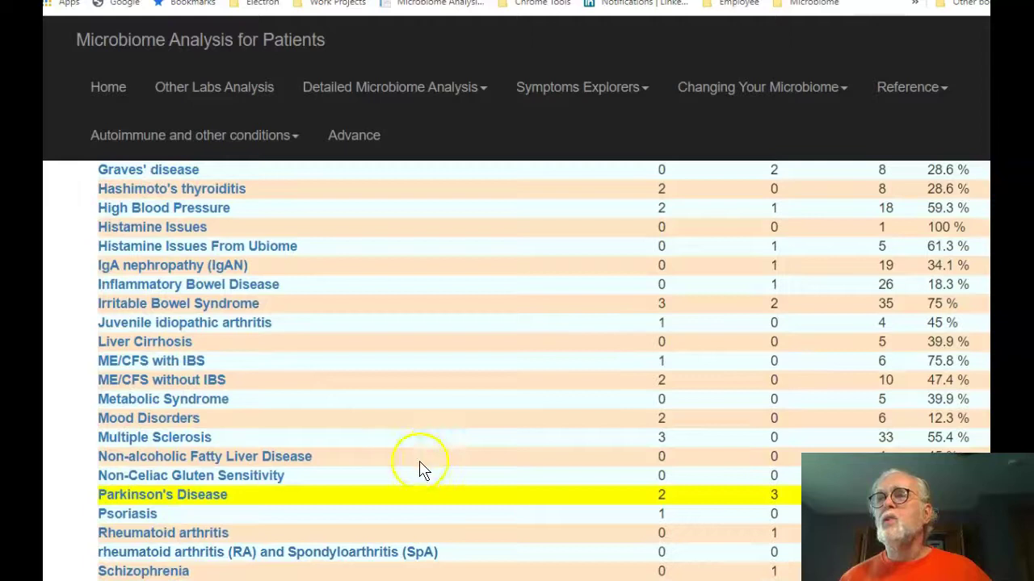
scroll(478, 483, down, 3)
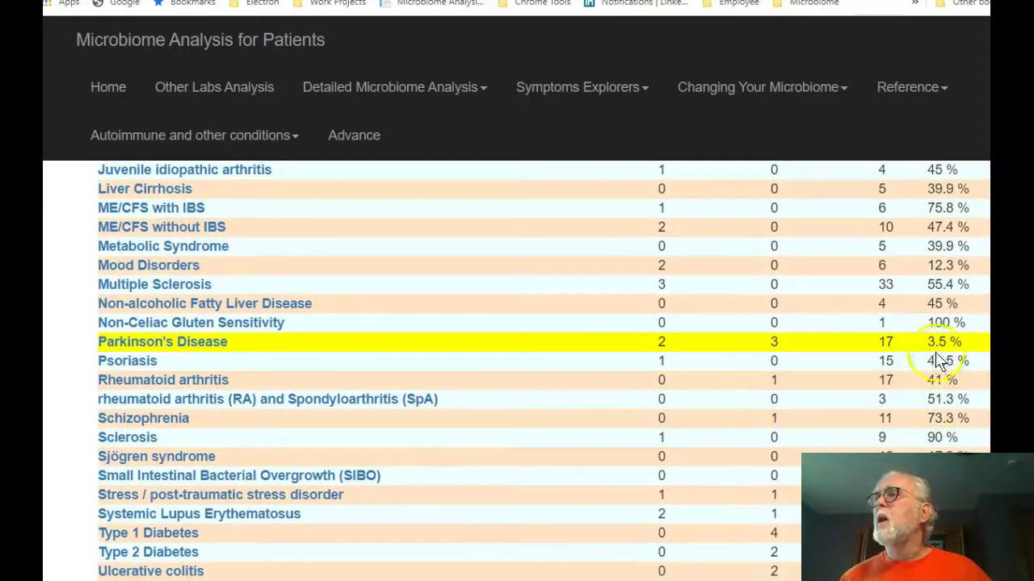
scroll(532, 374, up, 6)
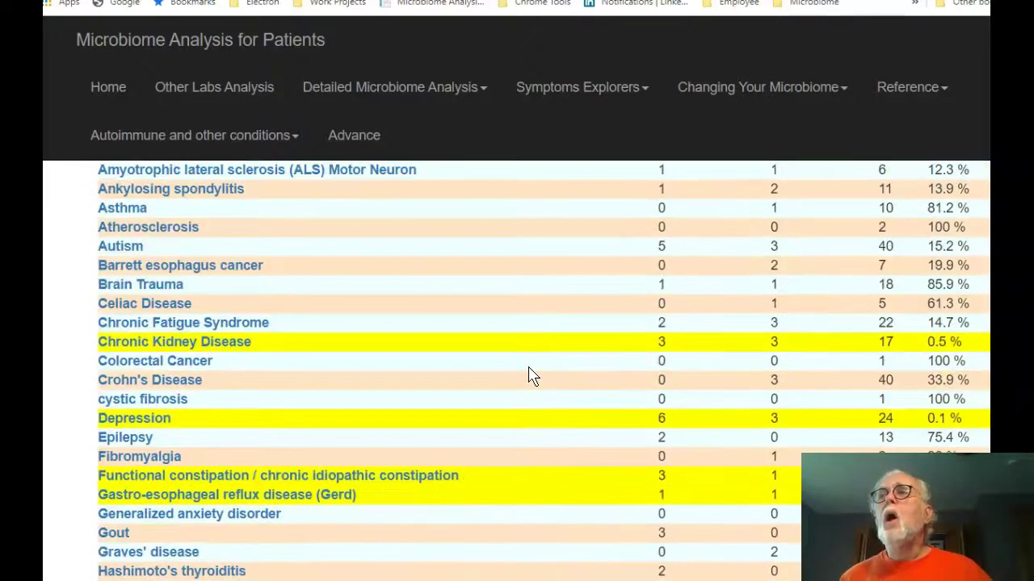
scroll(531, 374, down, 4)
Set the high/low percentile criterion to 6% for the Mar 16 2018 sample
scroll(531, 376, up, 10)
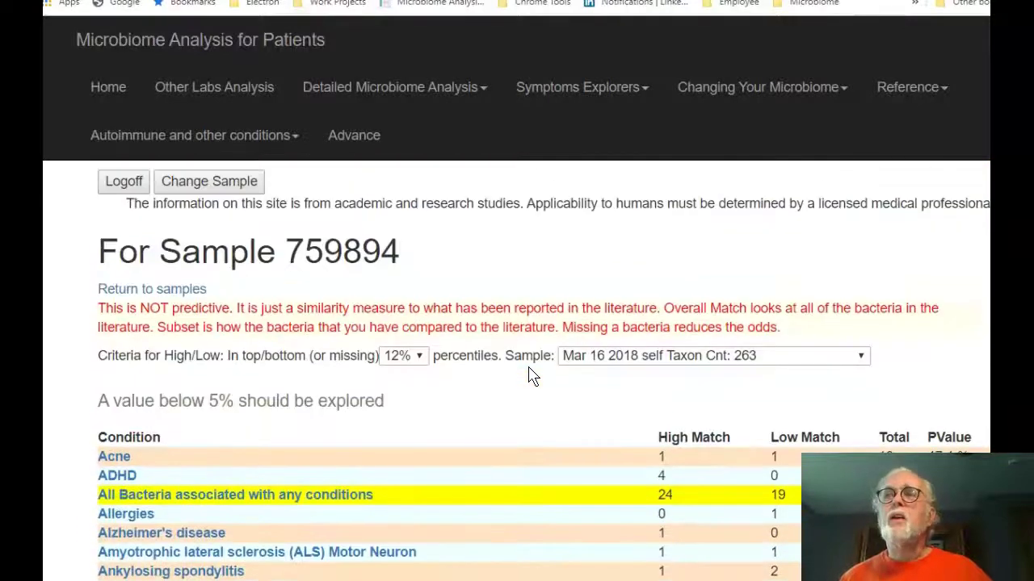
click(404, 357)
click(394, 374)
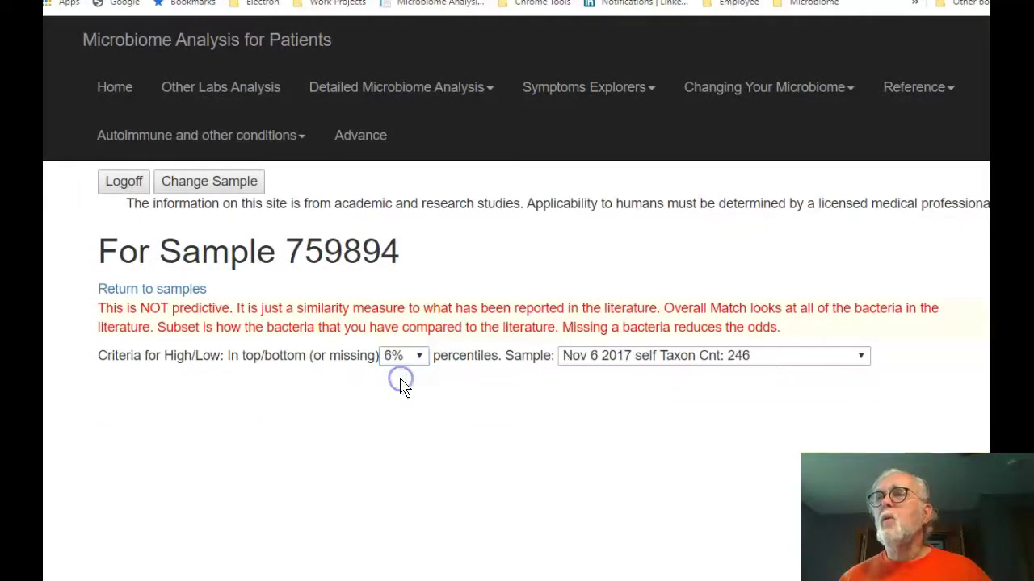
Examine which conditions are highlighted for the Mar 16 2018 sample at the 6% criterion
scroll(412, 386, down, 2)
scroll(412, 385, down, 2)
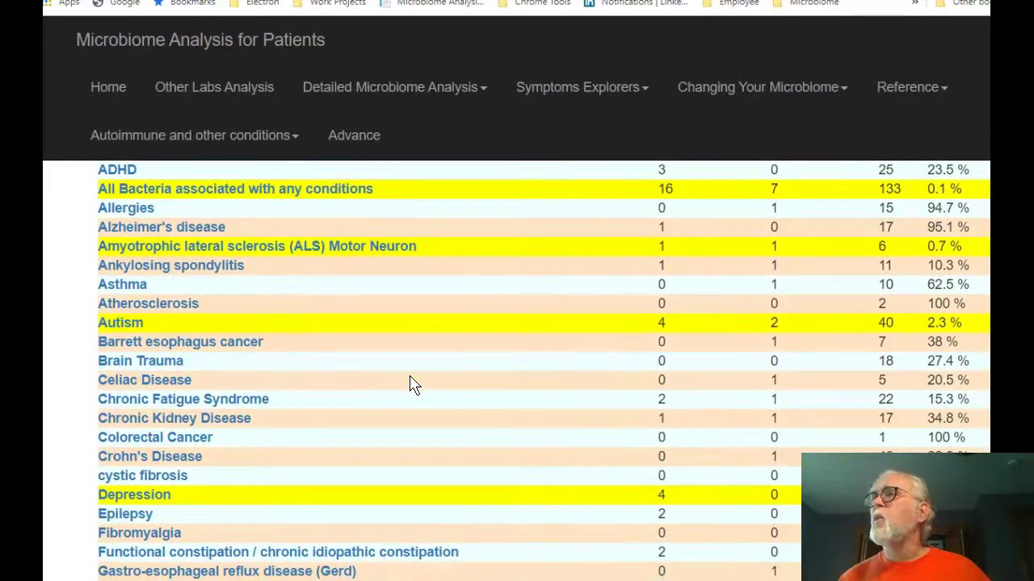
scroll(412, 385, down, 3)
scroll(412, 385, down, 5)
scroll(411, 388, down, 2)
scroll(411, 388, up, 8)
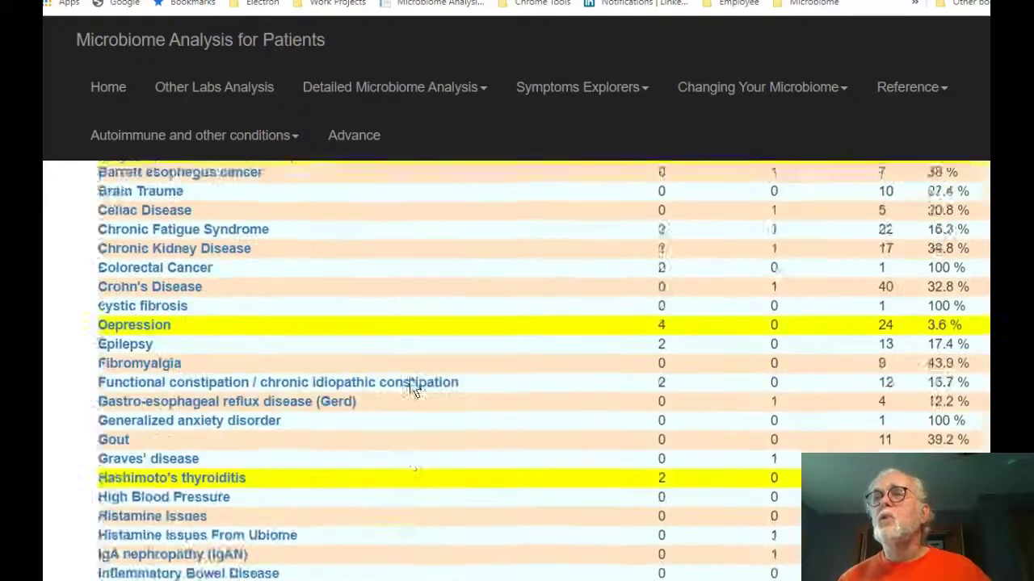
scroll(412, 386, up, 5)
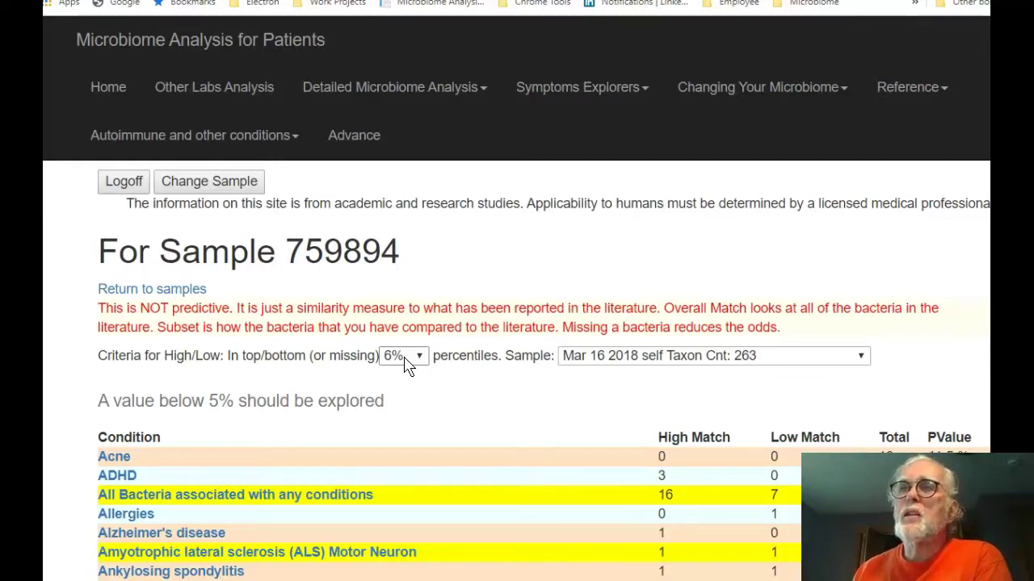
Keep the percentile criterion at 6% and switch the condition comparison to the Jul 29 2019 sample
click(409, 360)
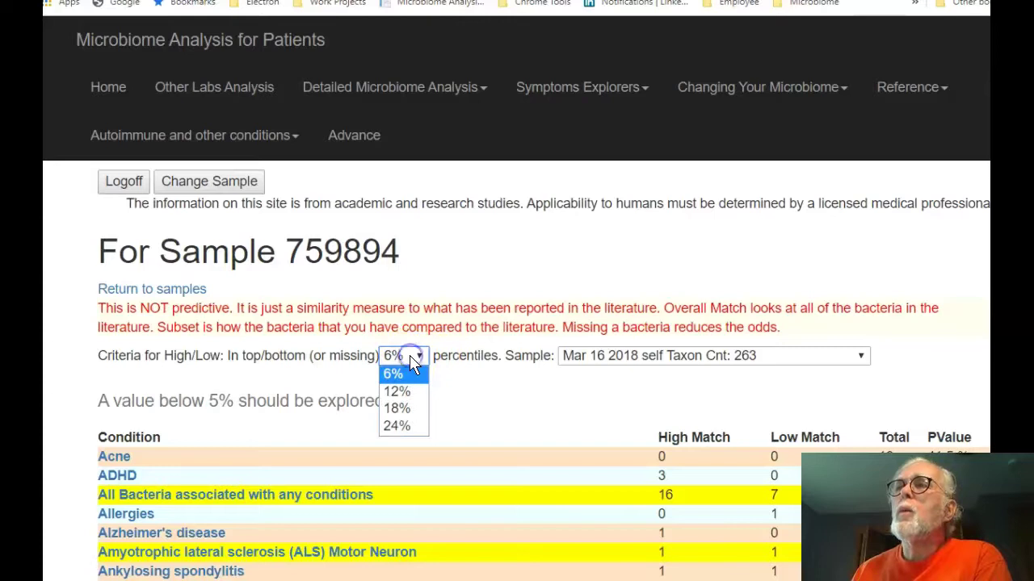
click(431, 380)
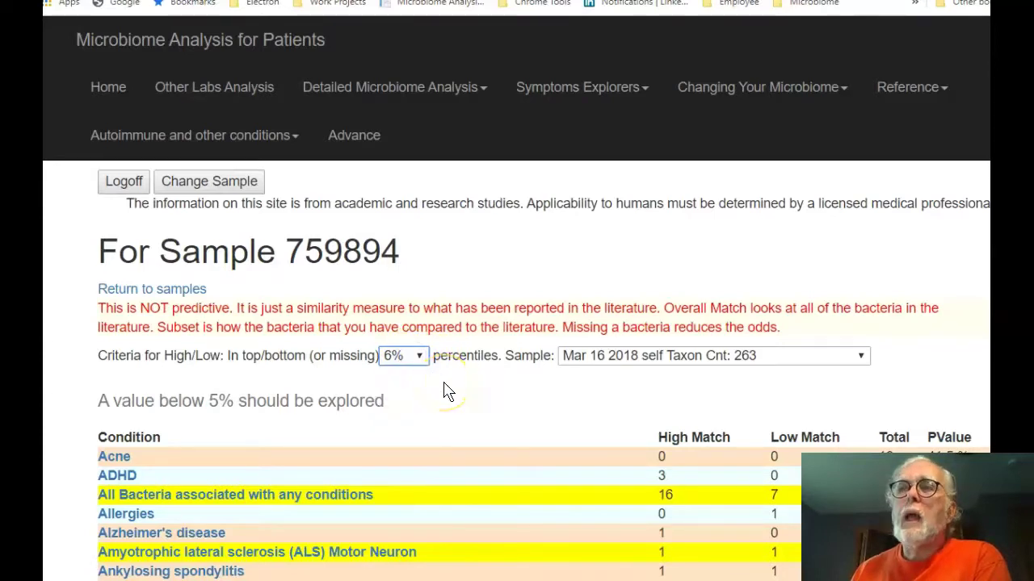
scroll(449, 391, down, 2)
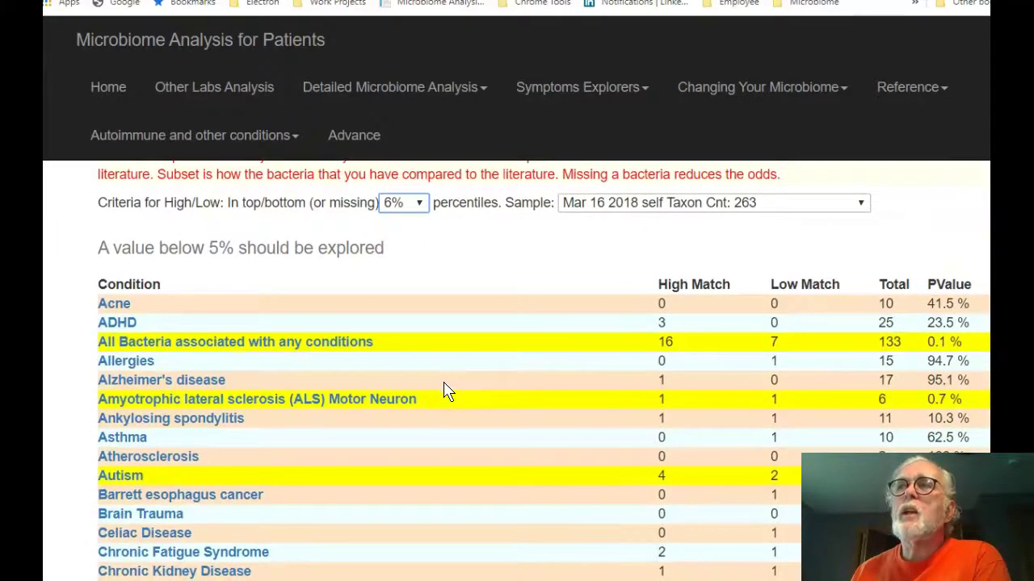
click(606, 203)
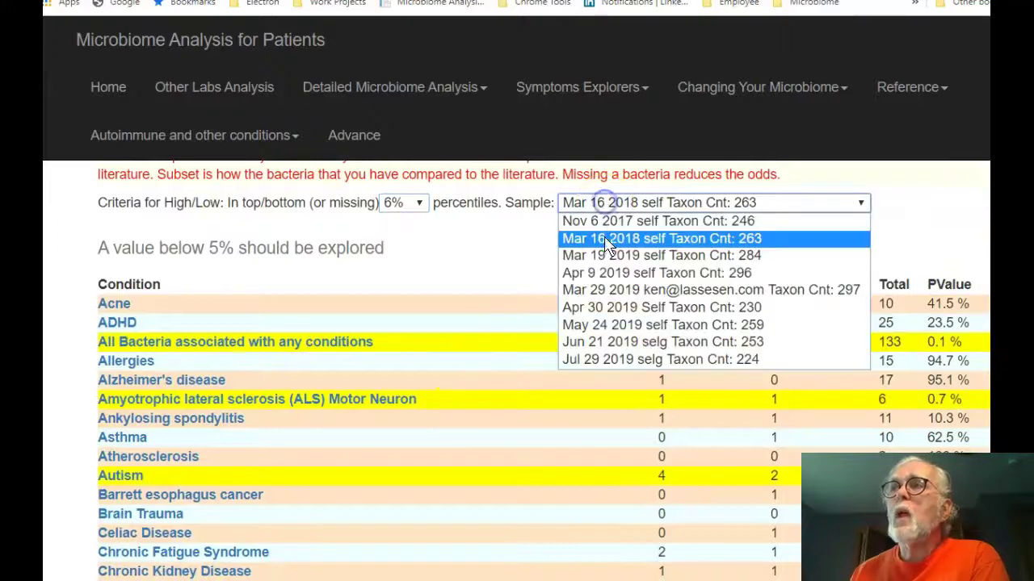
click(623, 357)
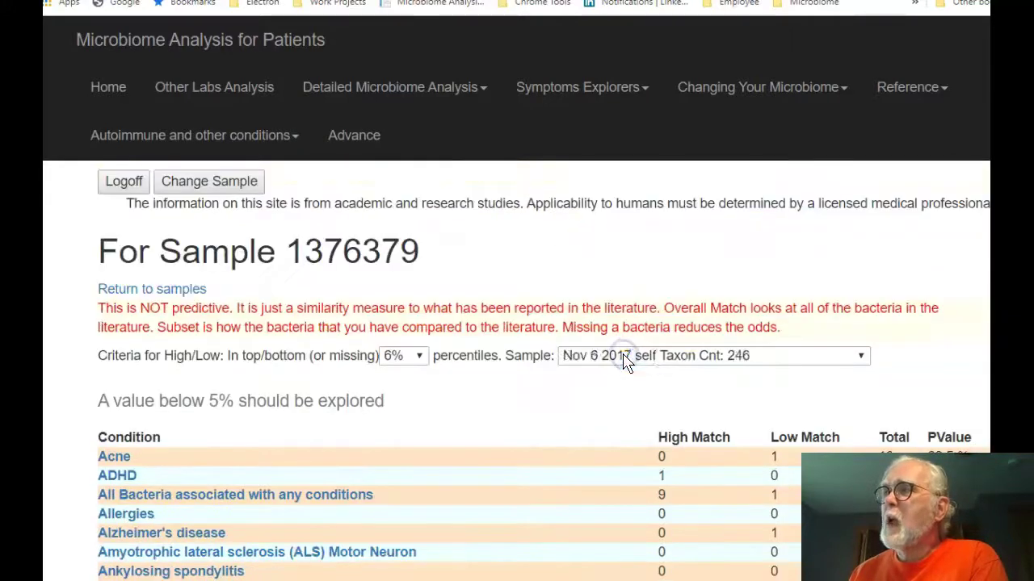
Examine the Jul 29 2019 sample's full condition table at 6% for any p-values below 5%
scroll(574, 429, down, 5)
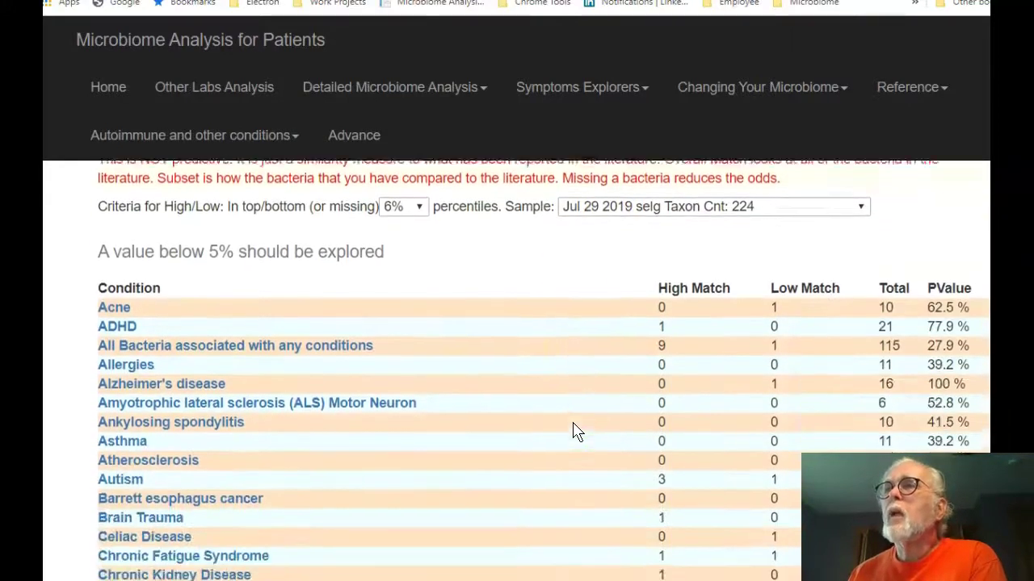
scroll(573, 429, down, 8)
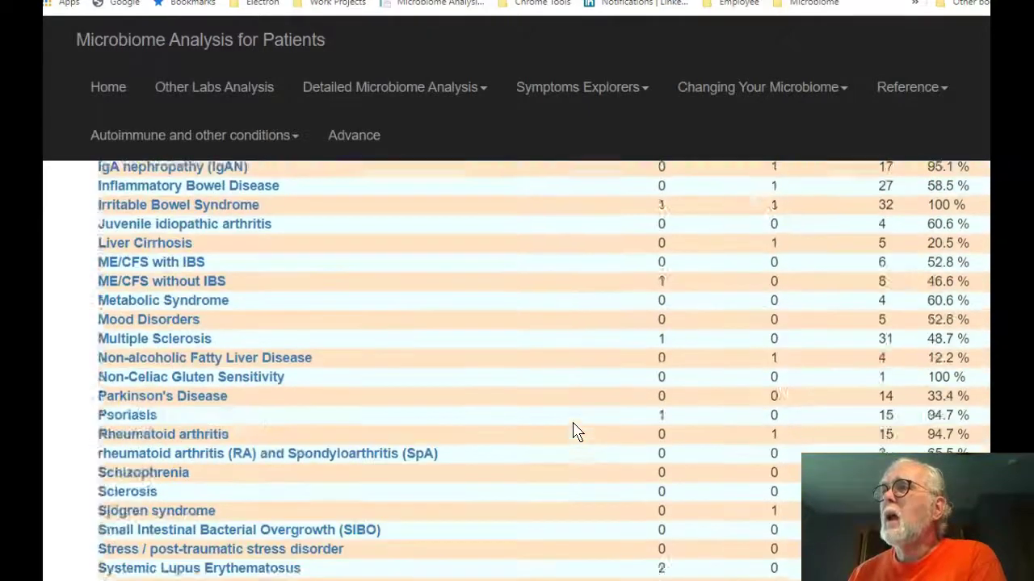
scroll(573, 430, up, 2)
scroll(574, 430, up, 3)
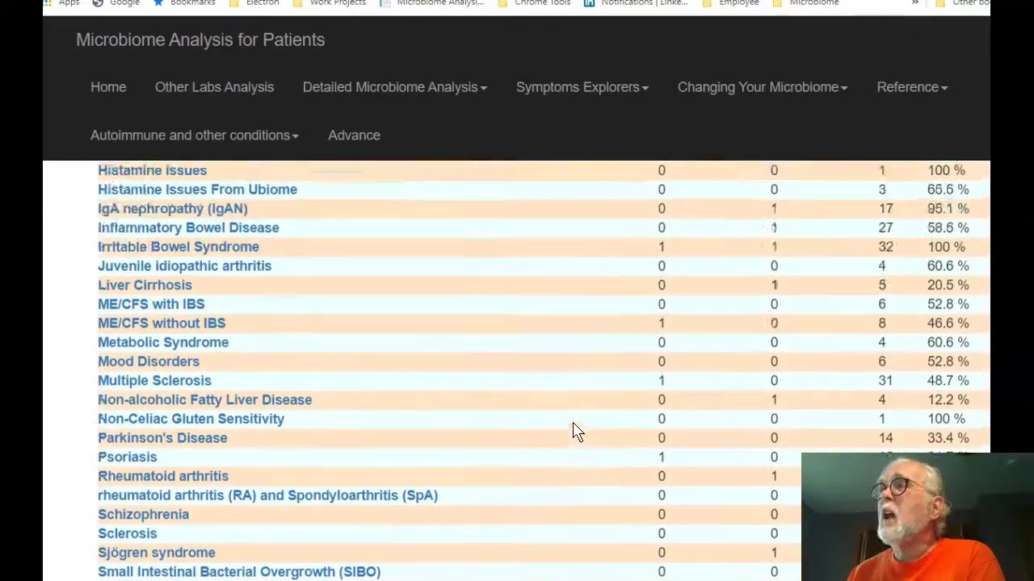
scroll(576, 432, up, 7)
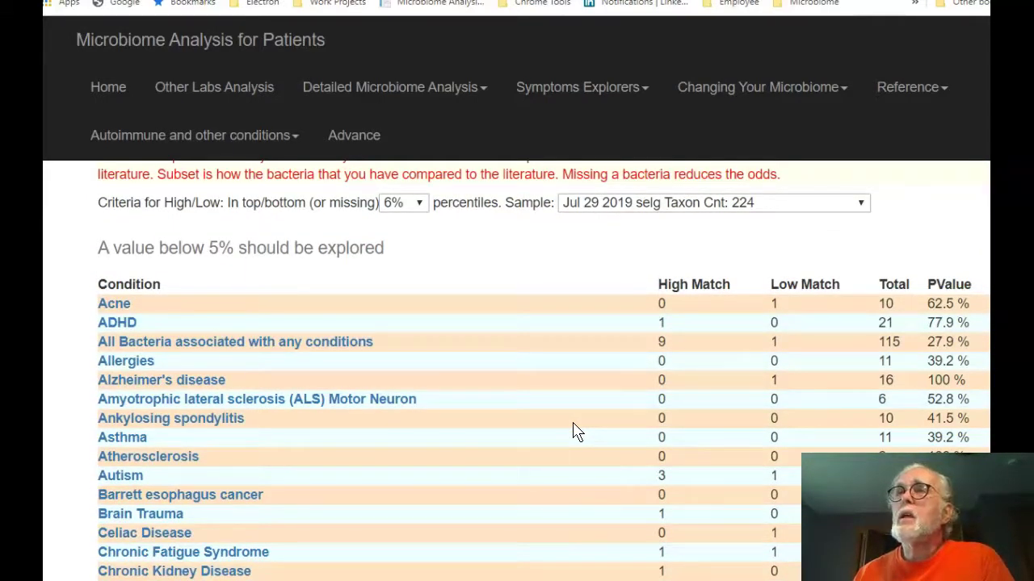
scroll(576, 432, down, 3)
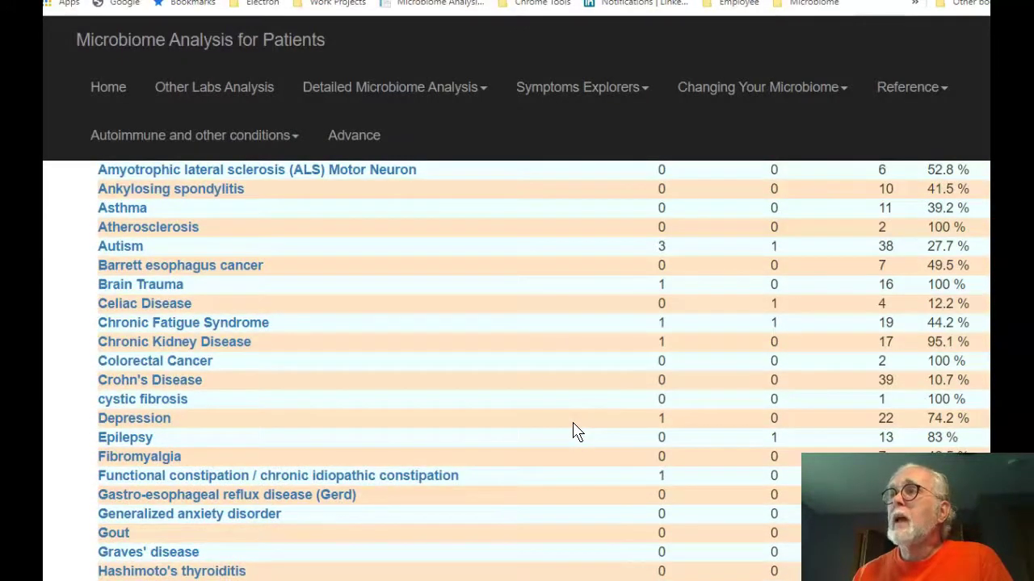
scroll(576, 432, down, 4)
scroll(576, 432, down, 5)
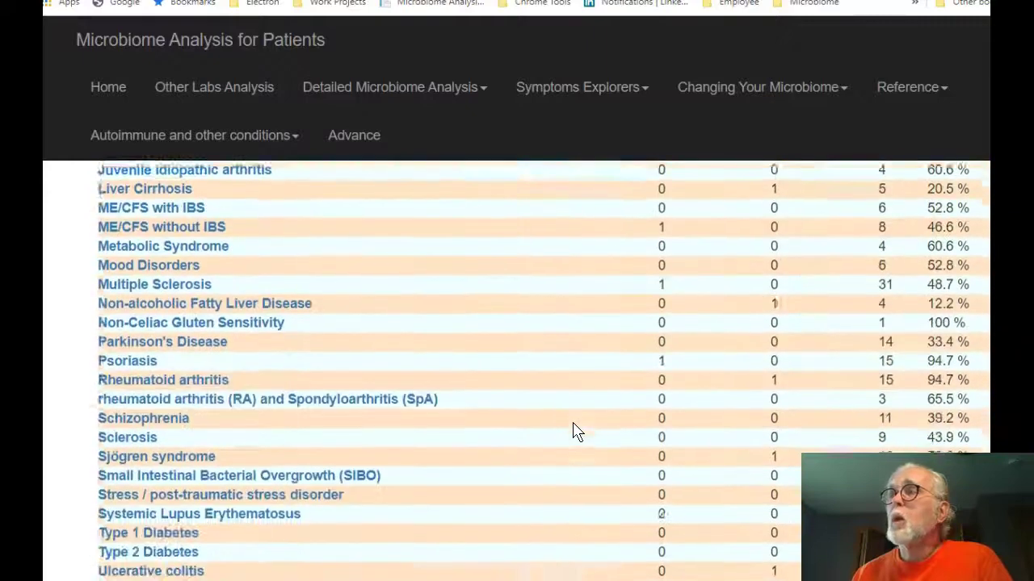
scroll(576, 432, up, 7)
scroll(576, 432, up, 6)
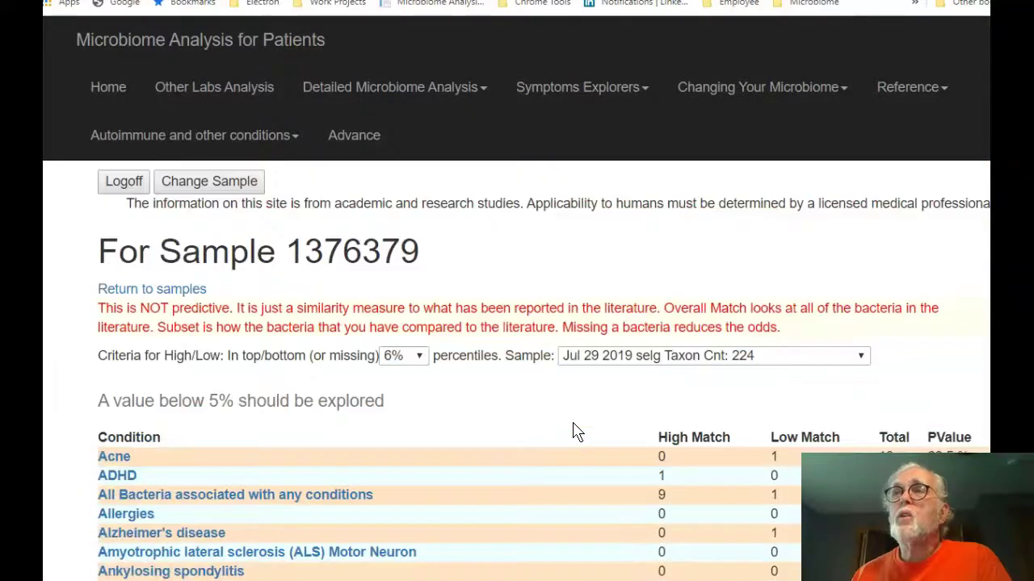
Set the high/low percentile criterion to 24% for the Jul 29 2019 sample and review its condition table
click(404, 355)
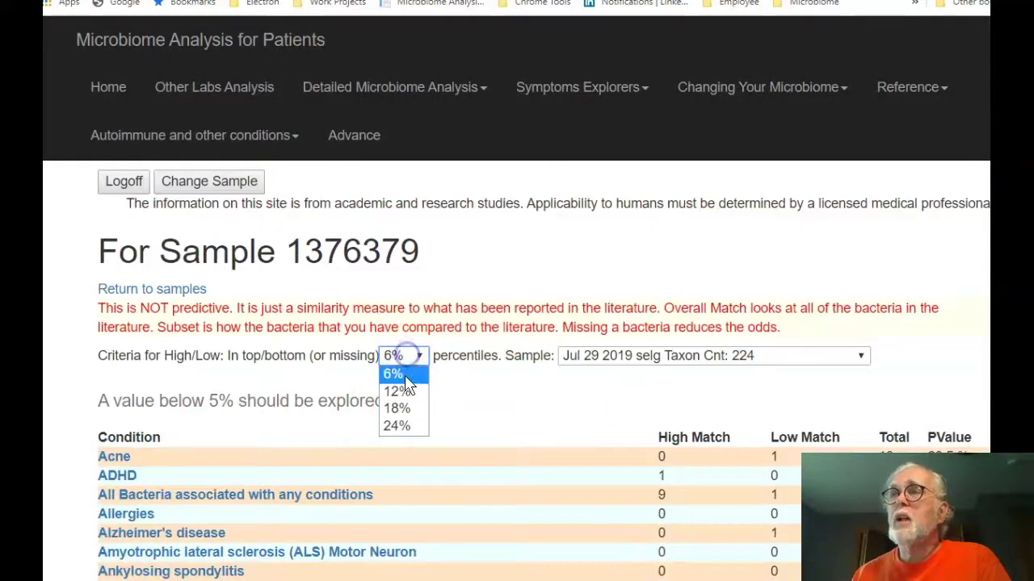
click(406, 428)
scroll(565, 418, down, 2)
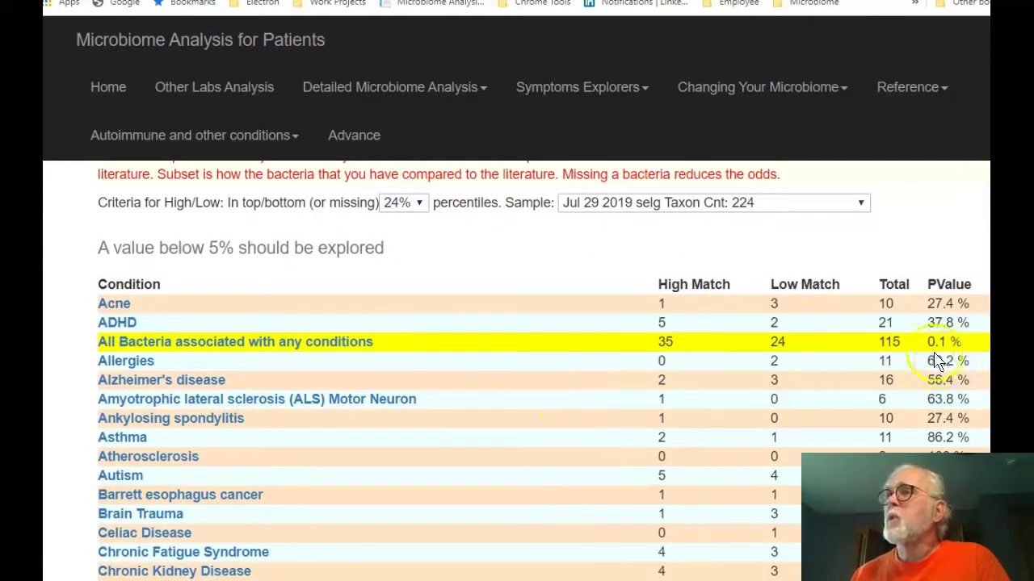
scroll(541, 356, down, 1)
scroll(541, 356, down, 10)
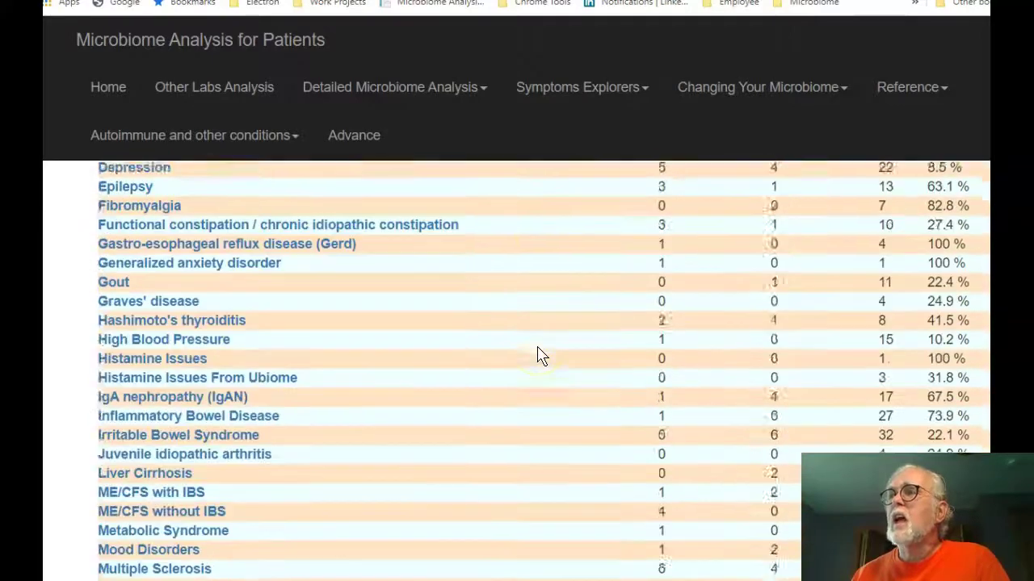
scroll(541, 355, up, 9)
scroll(541, 356, up, 5)
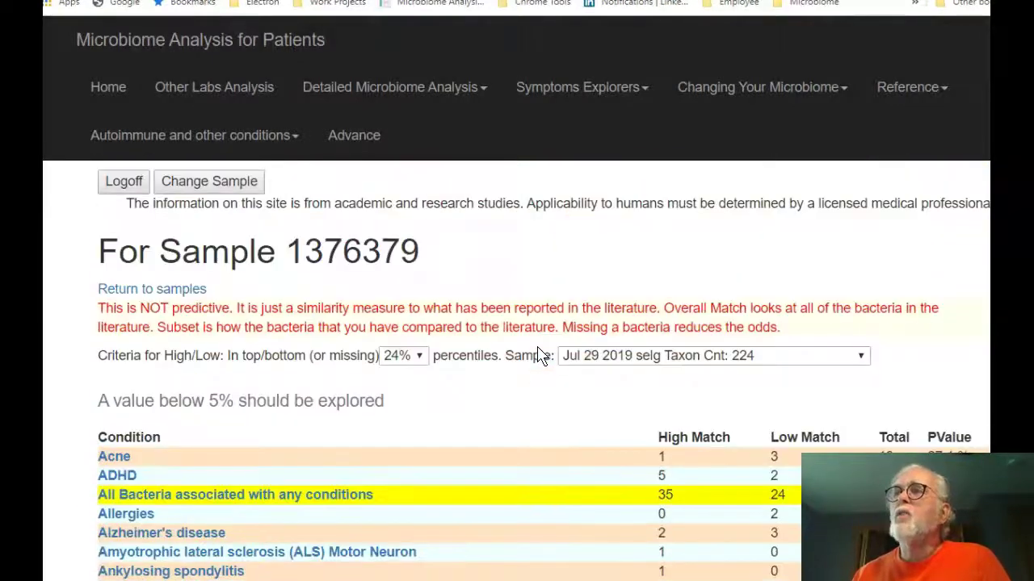
Try the 18% and 12% percentile criteria in the condition comparison and return to 6% for the Jul 29 2019 sample
click(421, 358)
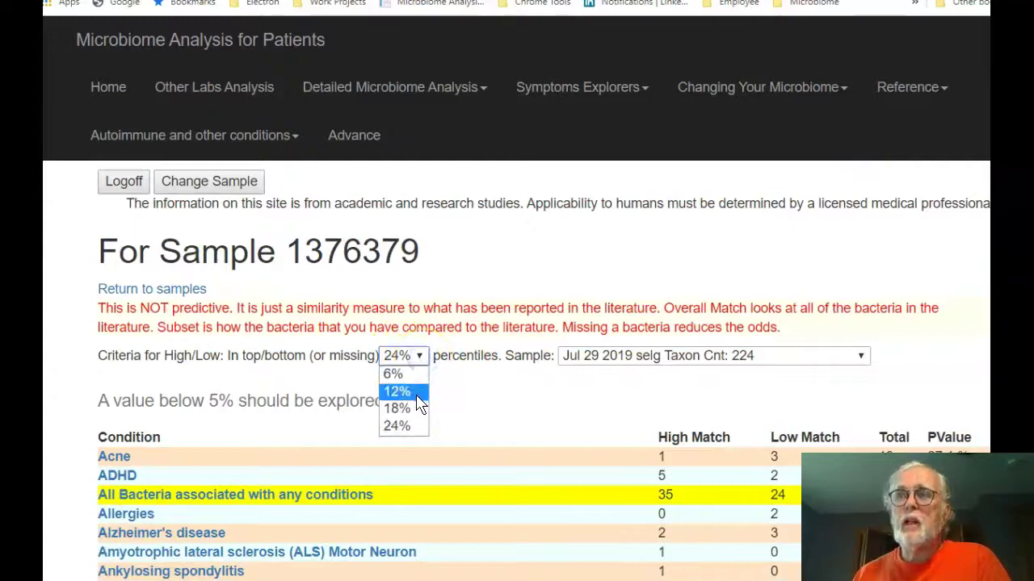
click(417, 410)
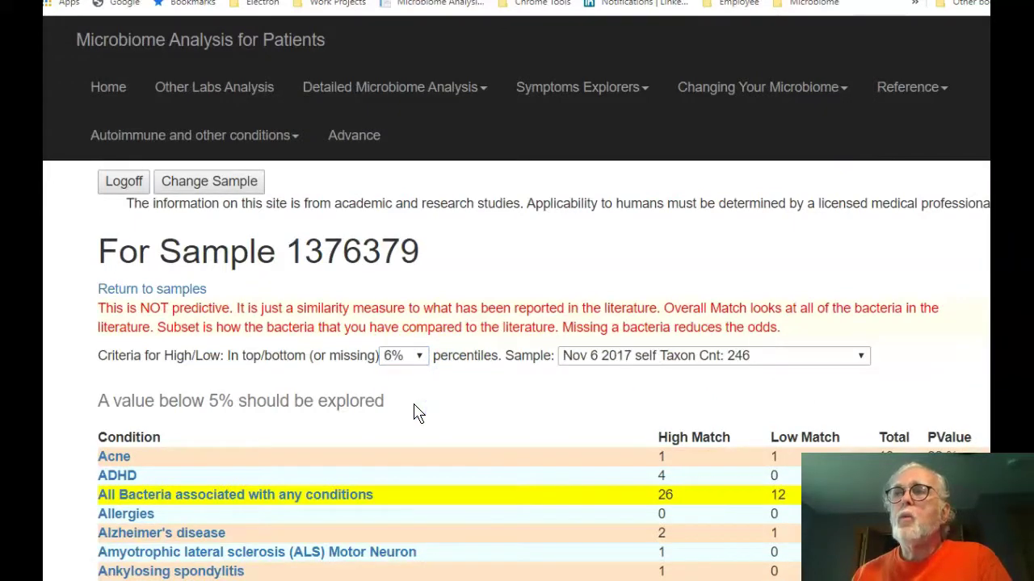
click(400, 360)
click(397, 389)
click(399, 357)
click(401, 373)
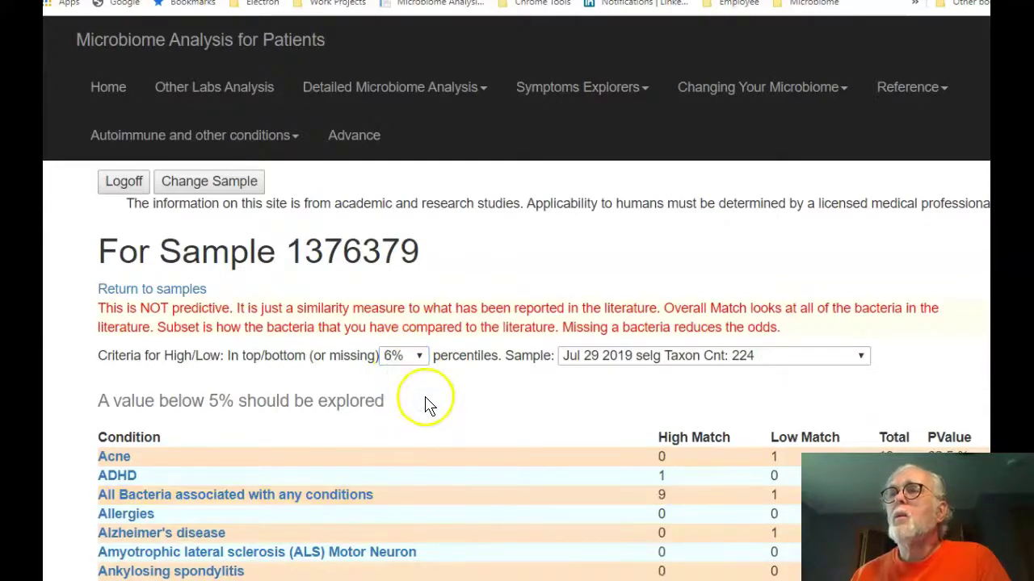
Set the high/low percentile criterion to 12% for the Jul 29 2019 sample
scroll(426, 398, down, 3)
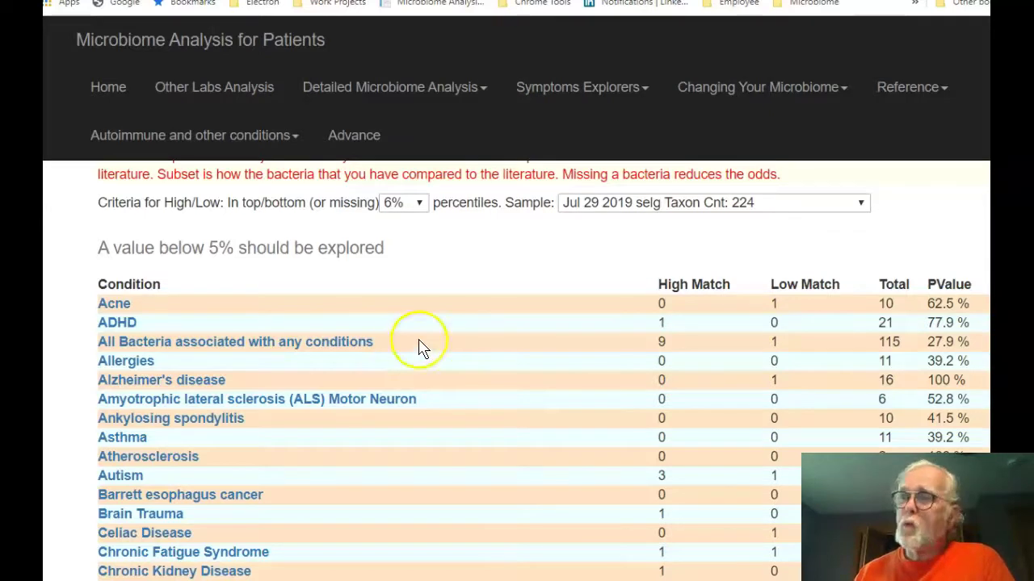
click(420, 204)
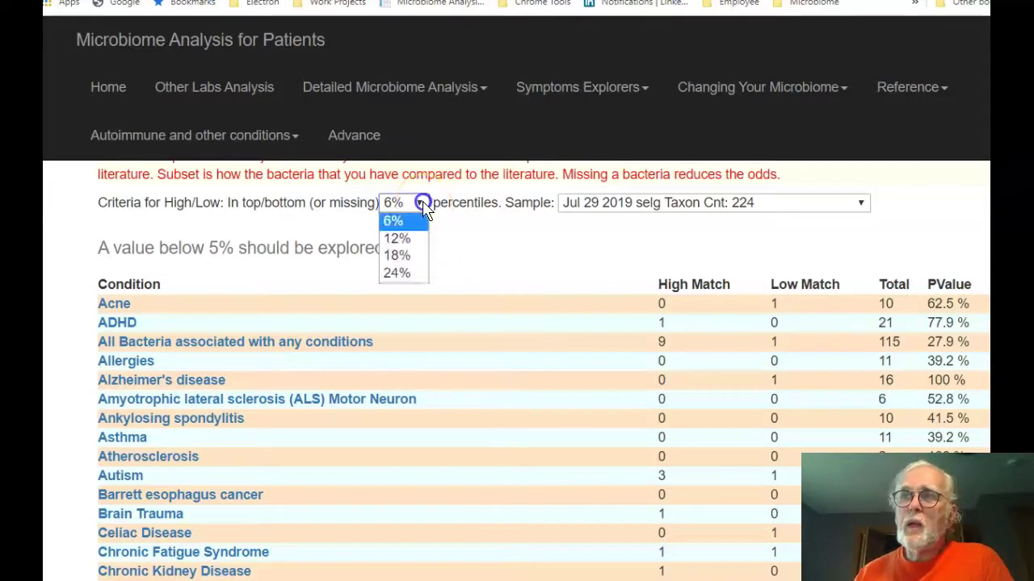
click(399, 244)
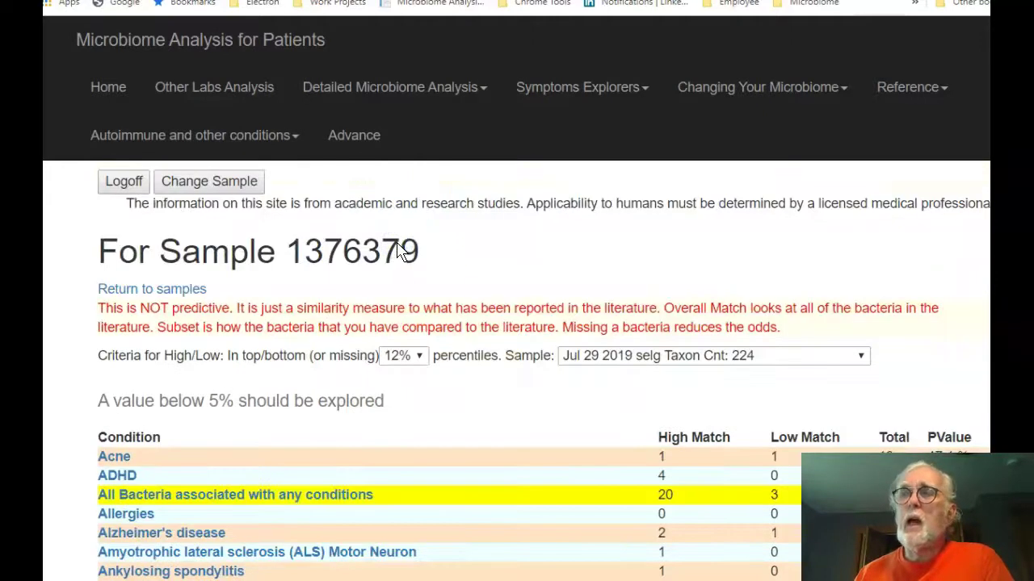
Examine the Jul 29 2019 sample's full condition table at 12%, including the highlighted rows and the chance caution below it
scroll(398, 250, down, 5)
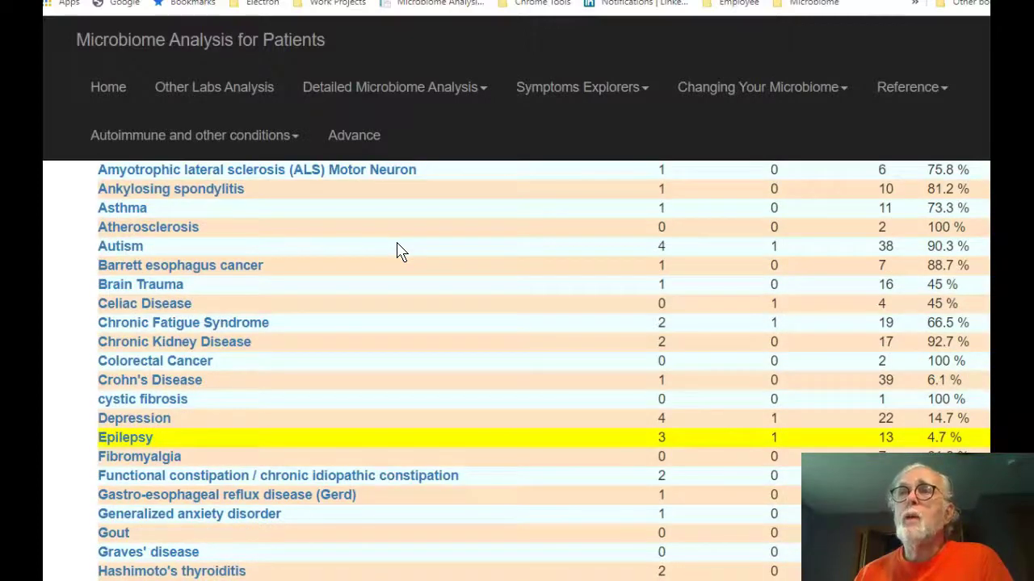
scroll(398, 250, down, 7)
scroll(402, 248, up, 4)
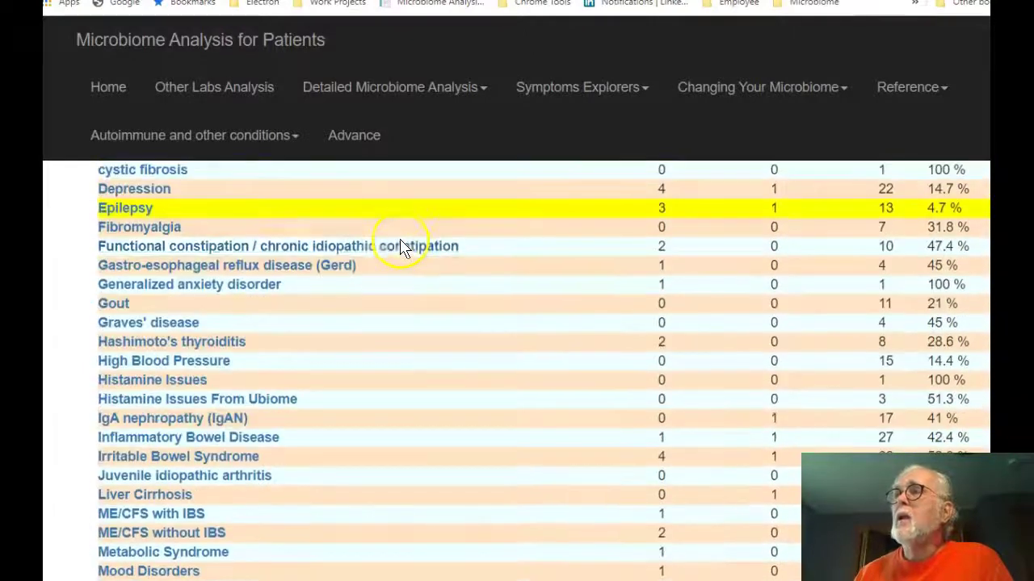
scroll(402, 248, up, 4)
scroll(409, 247, down, 1)
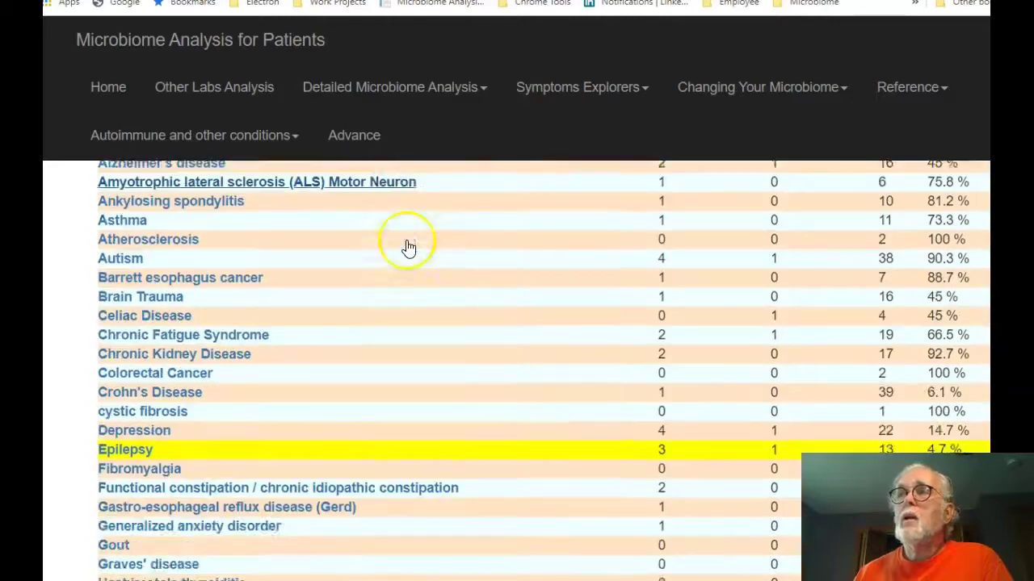
scroll(408, 247, down, 10)
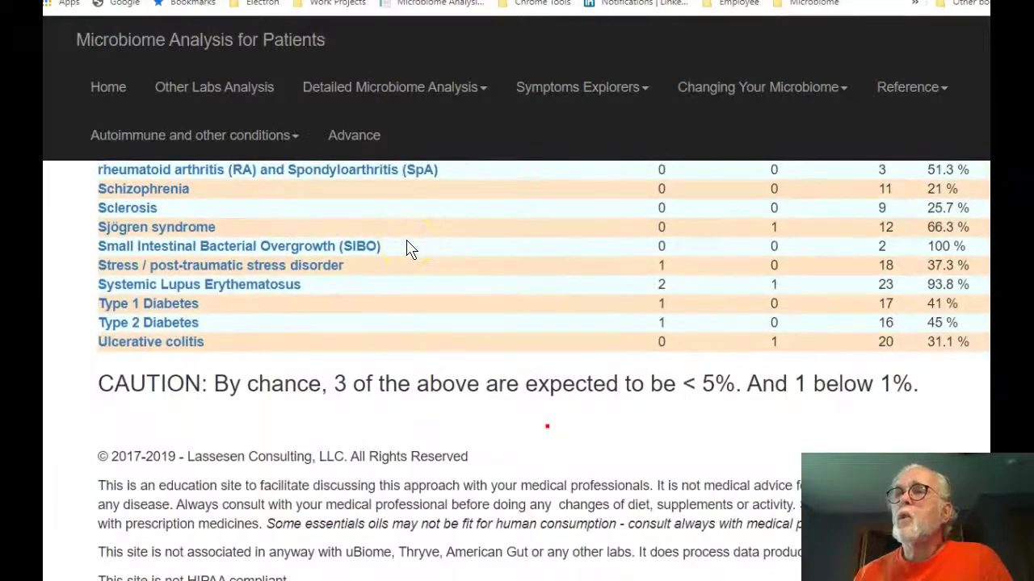
scroll(408, 246, up, 12)
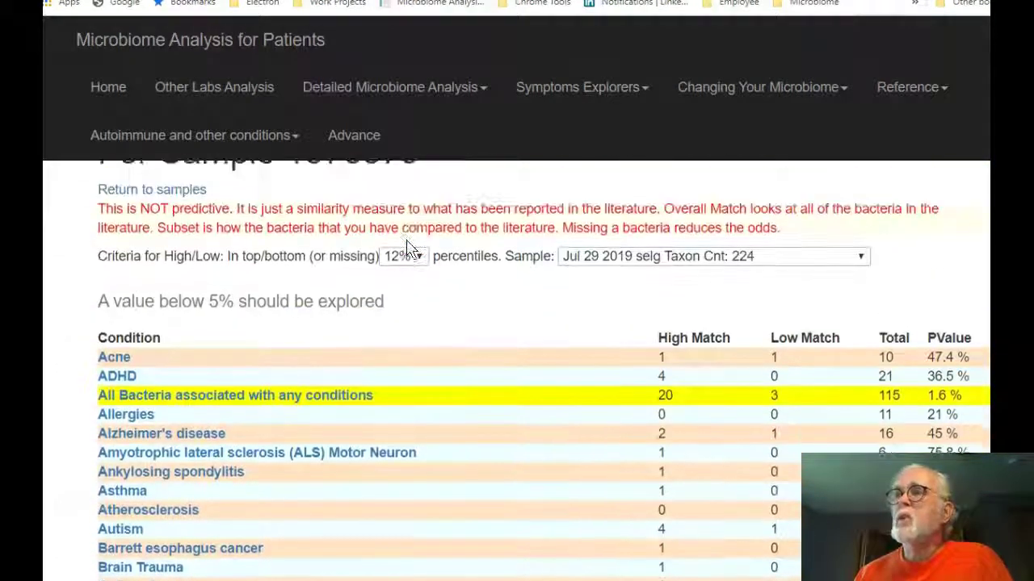
scroll(408, 247, up, 1)
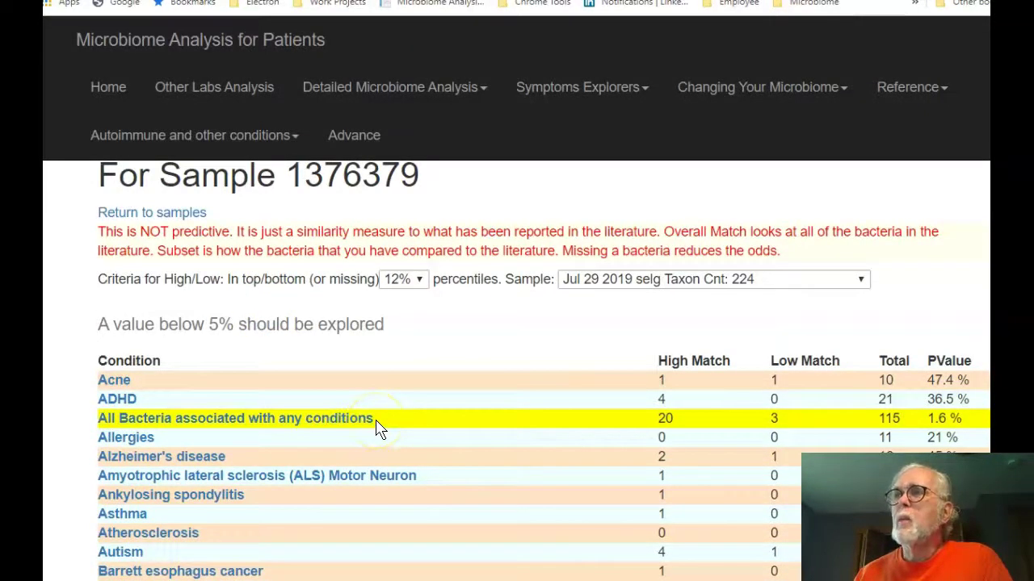
click(342, 428)
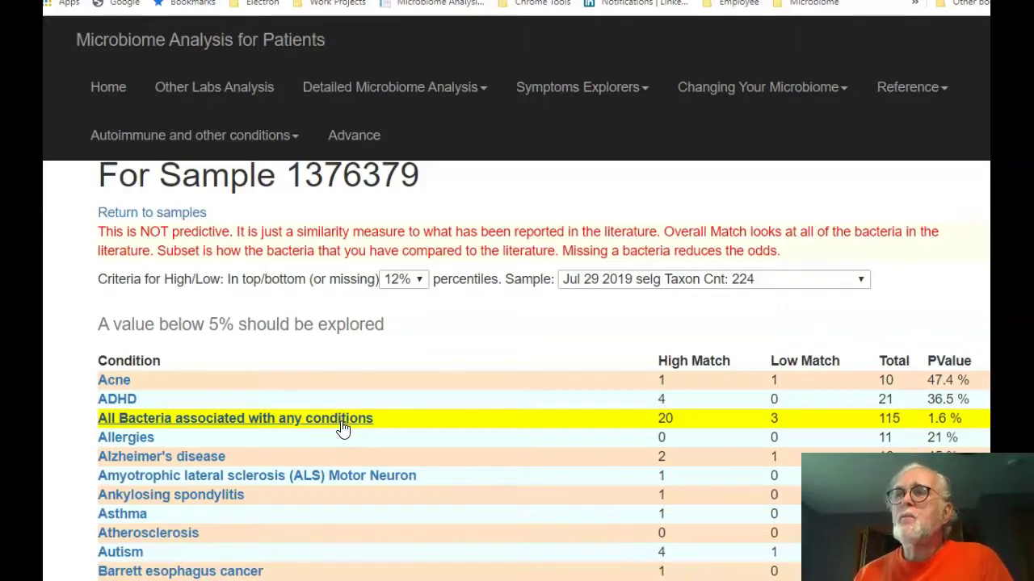
scroll(342, 428, down, 5)
click(272, 401)
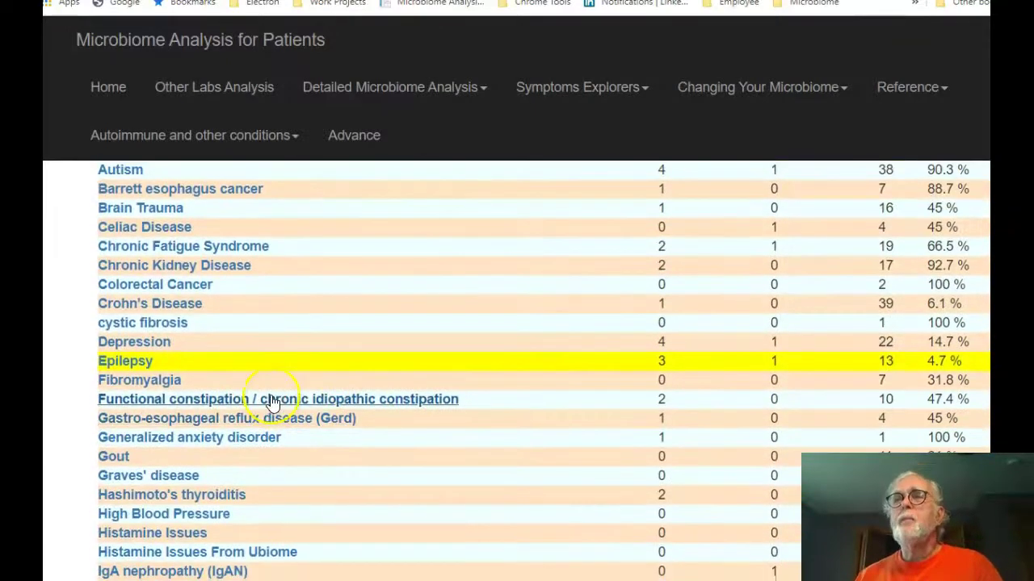
Switch the condition comparison to the Mar 16 2018 sample, keeping the 12% criterion
scroll(272, 404, up, 6)
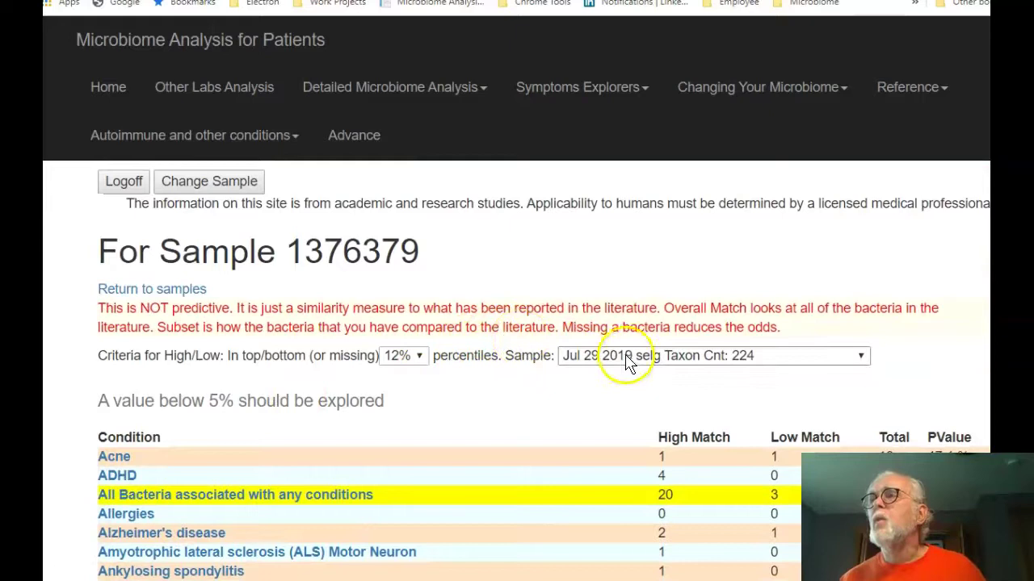
click(628, 360)
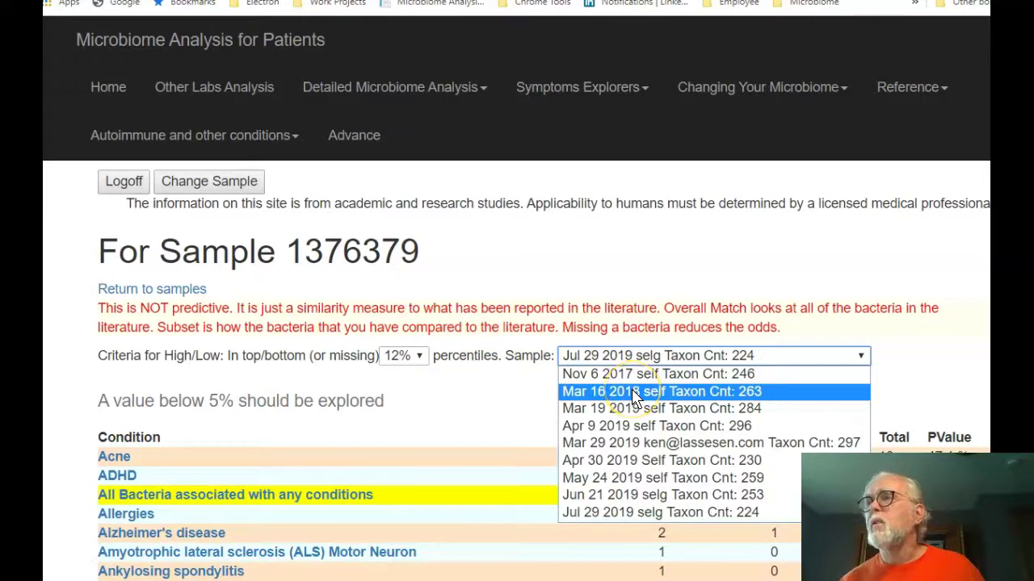
click(633, 393)
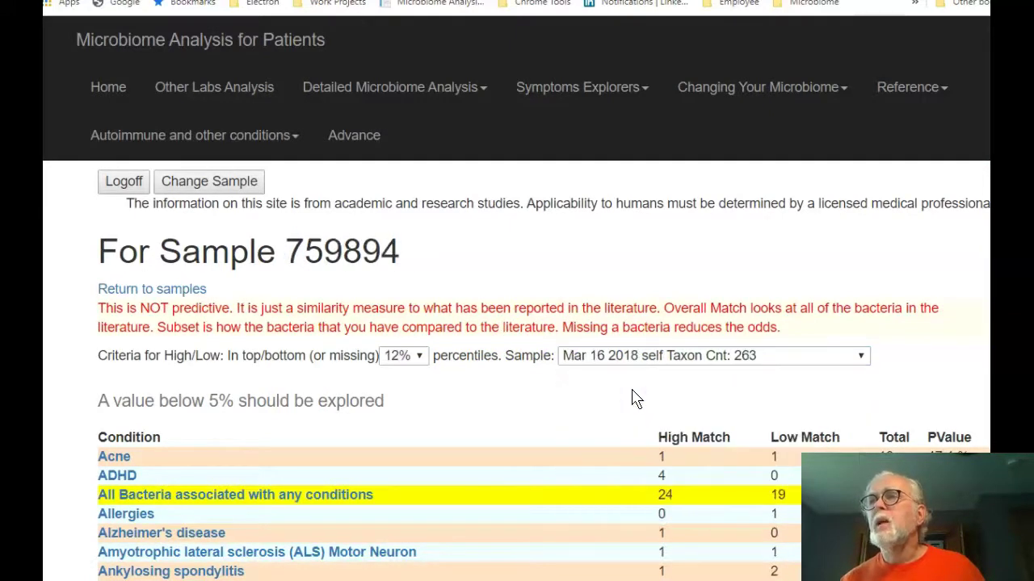
Open the Mar 16 2018 sample's Parkinson's Disease breakdown and review its bacteria matches and significance at 6%
scroll(630, 400, down, 5)
scroll(629, 408, down, 3)
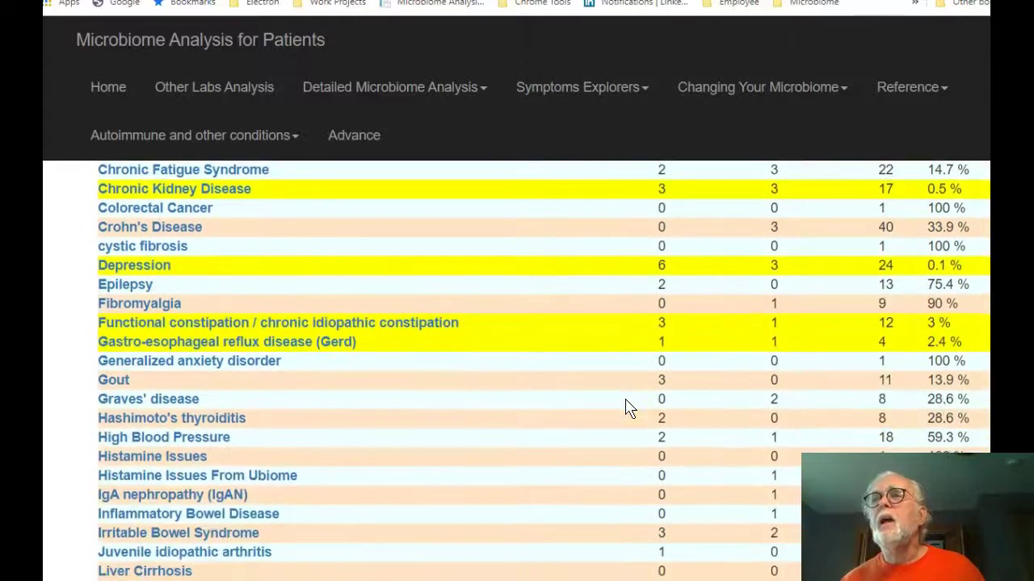
scroll(627, 408, down, 4)
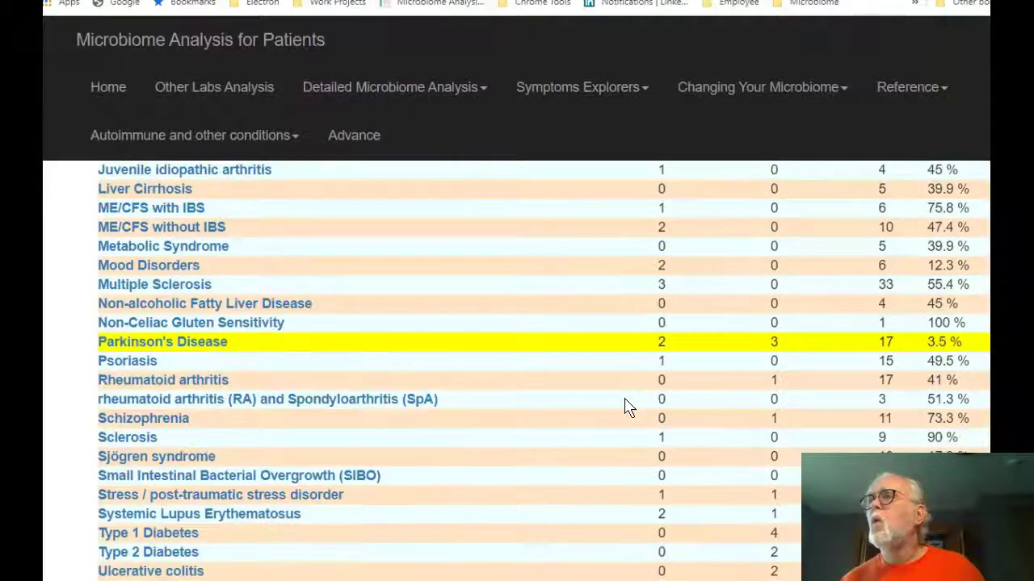
click(227, 353)
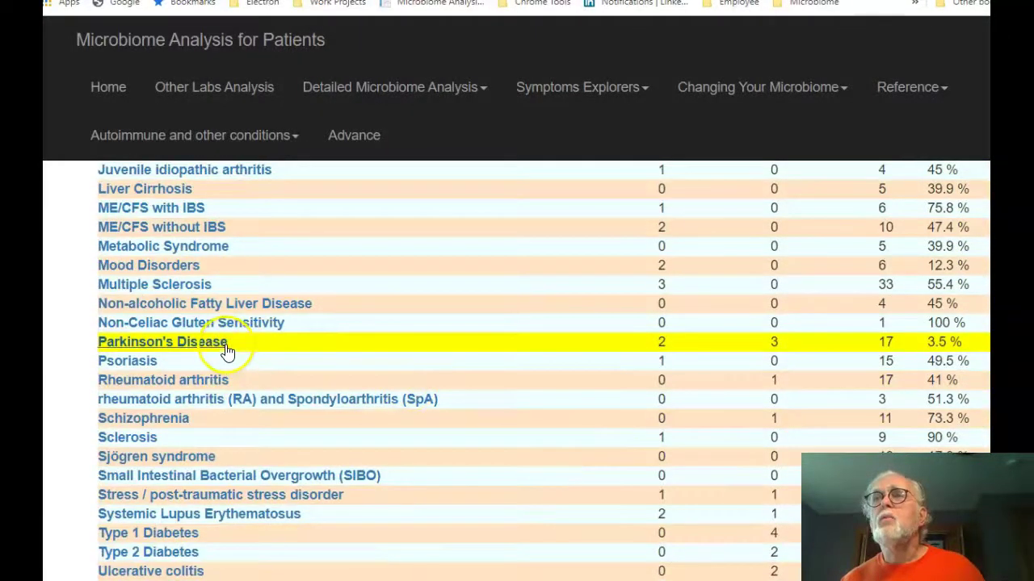
scroll(465, 403, down, 4)
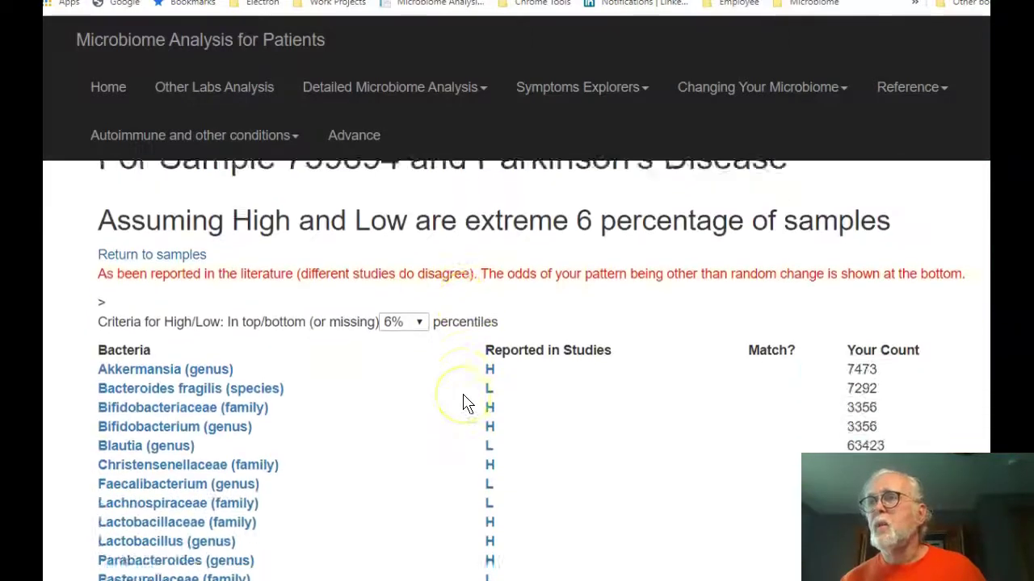
scroll(488, 399, up, 2)
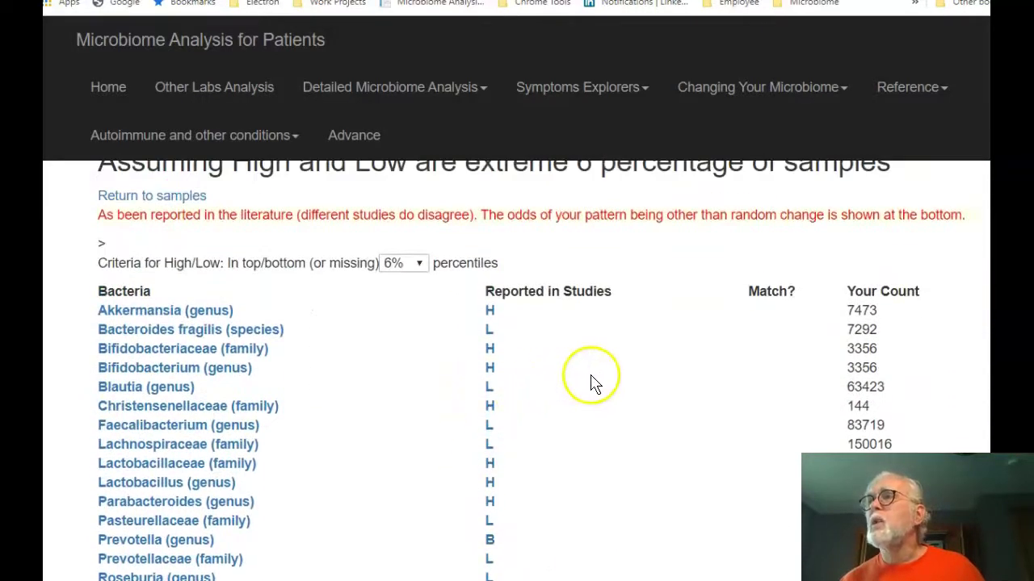
scroll(590, 382, down, 4)
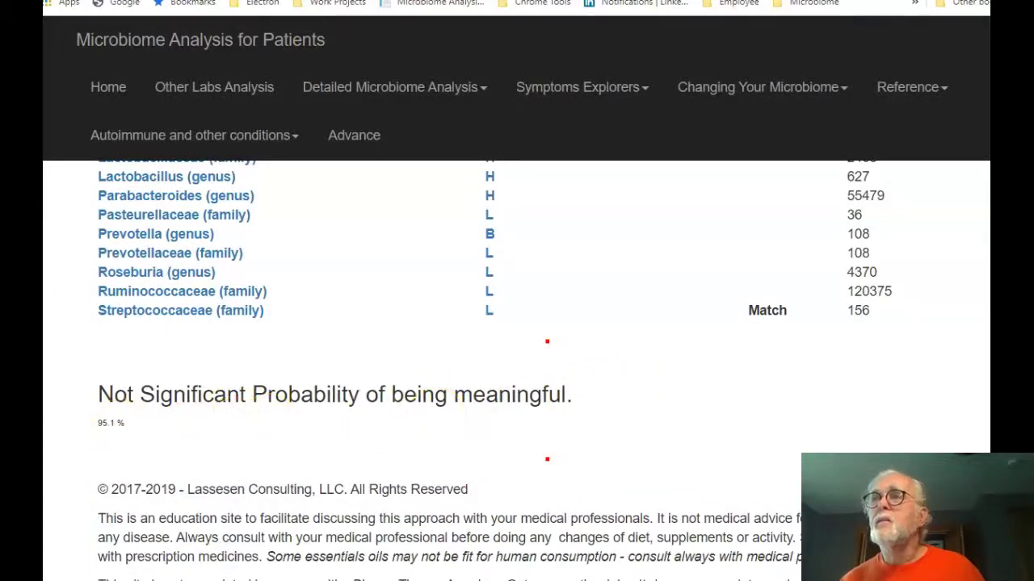
Set the Parkinson's Disease breakdown's percentile criterion to 24% and review the matching bacteria and significance
scroll(380, 442, up, 6)
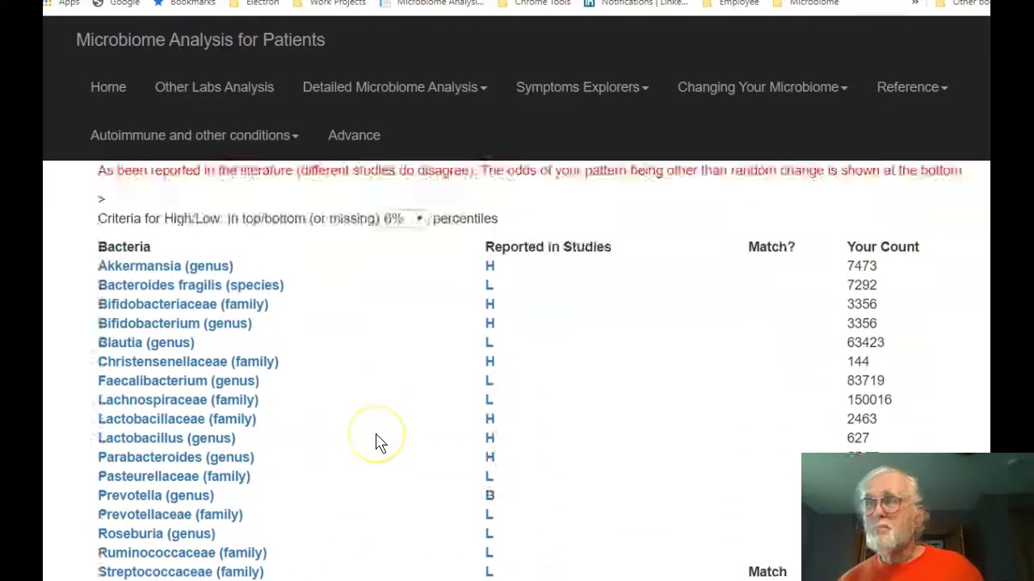
click(400, 416)
click(398, 487)
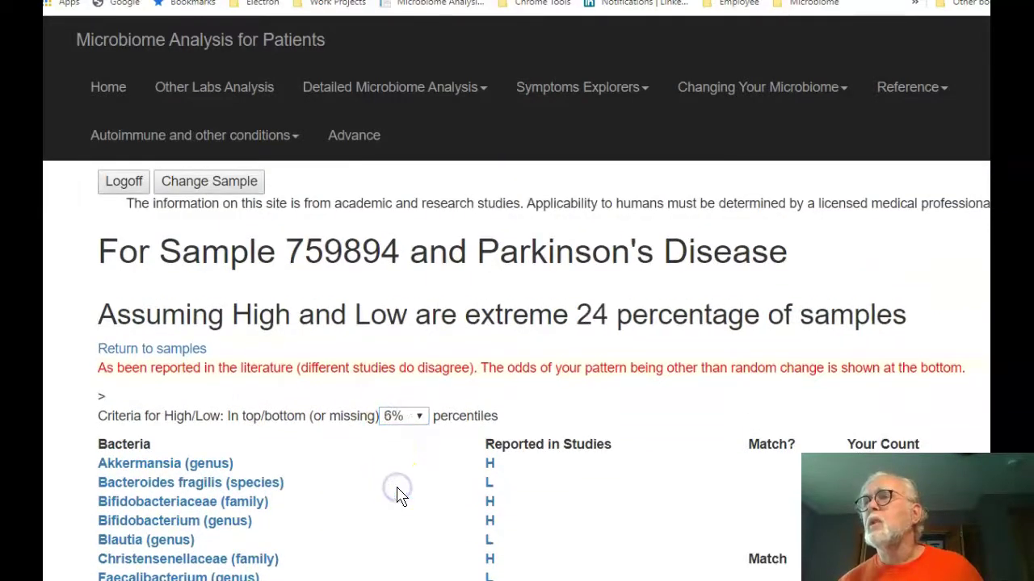
scroll(396, 494, down, 4)
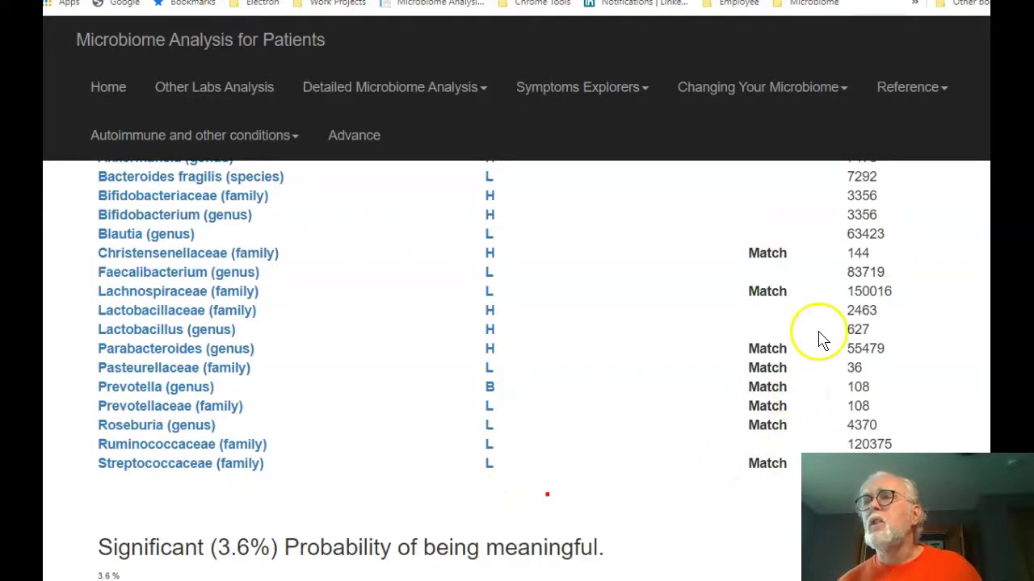
scroll(819, 342, up, 2)
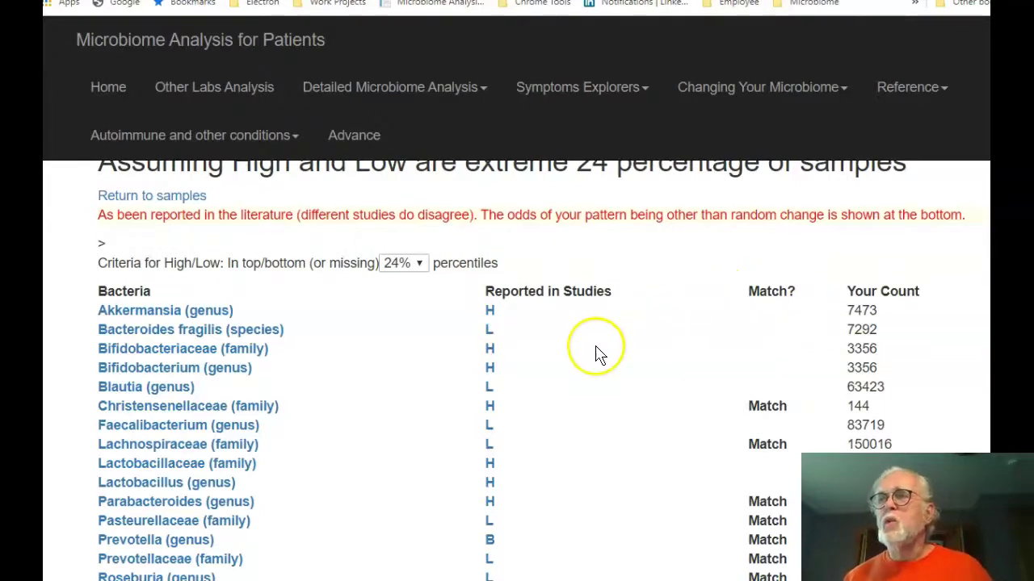
scroll(595, 355, down, 1)
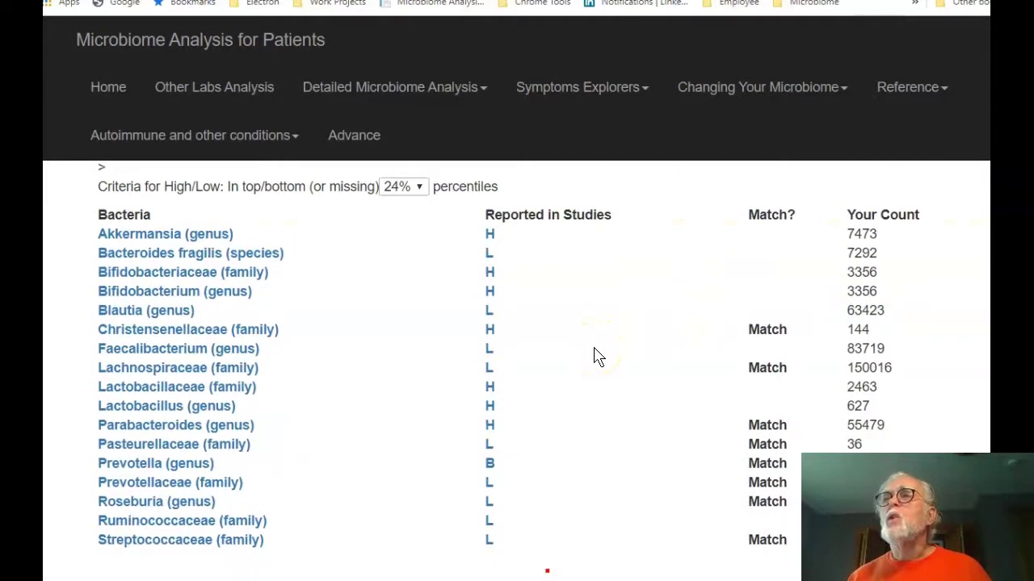